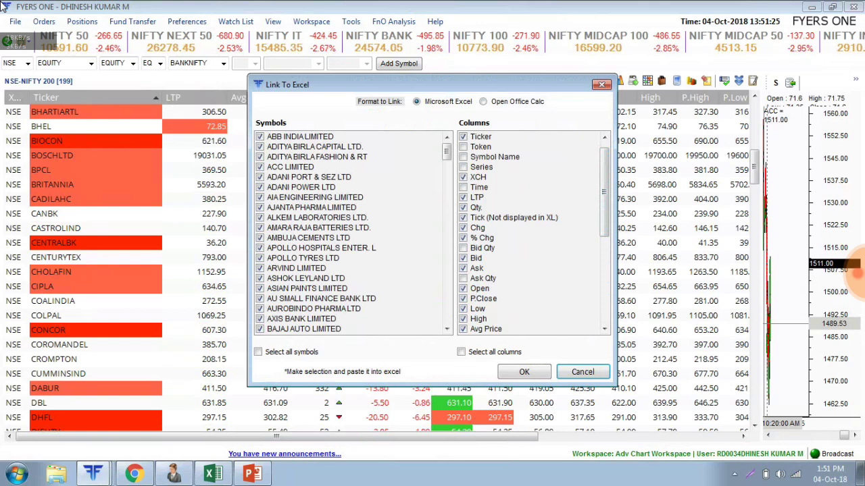
Review the symbols and columns chosen for linking to Microsoft Excel, confirm the selection, and switch to the TRADE workbook in Excel.
scroll(531, 233, down, 6)
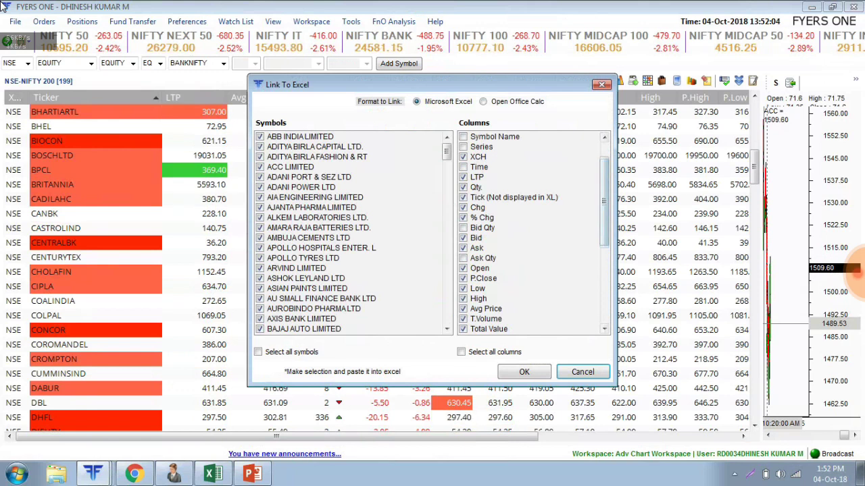
drag(446, 152, 446, 274)
scroll(351, 233, up, 20)
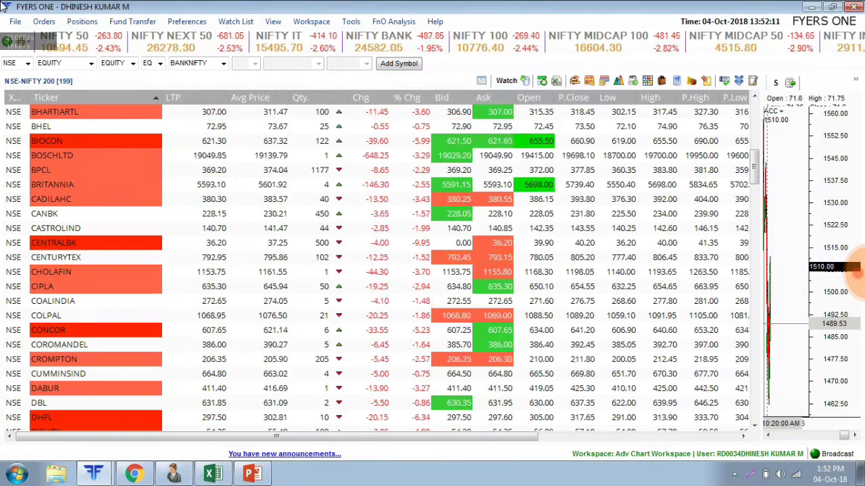
click(213, 473)
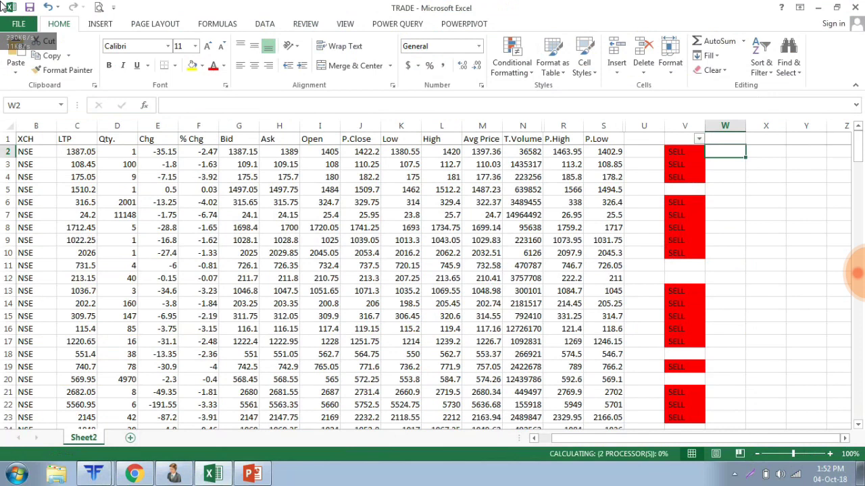
Paste the linked market data into a new sheet at cell A1 and fit the Ticker column's width to its contents.
click(131, 438)
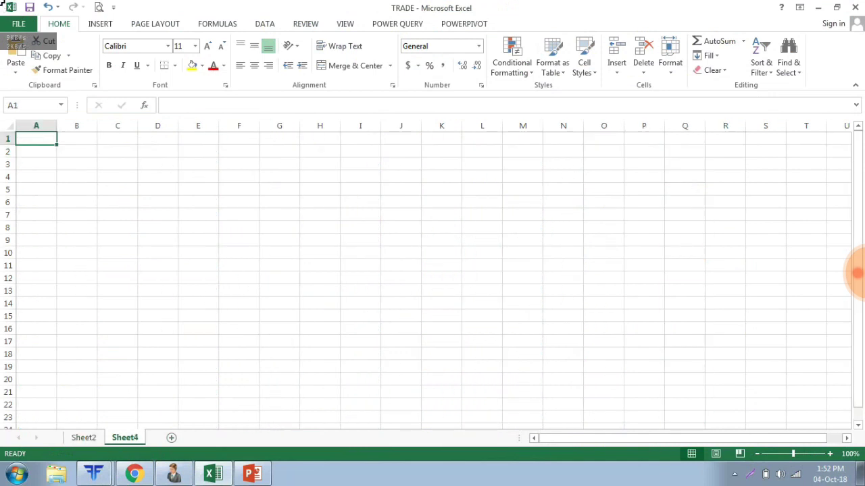
key(ctrl+v)
click(198, 190)
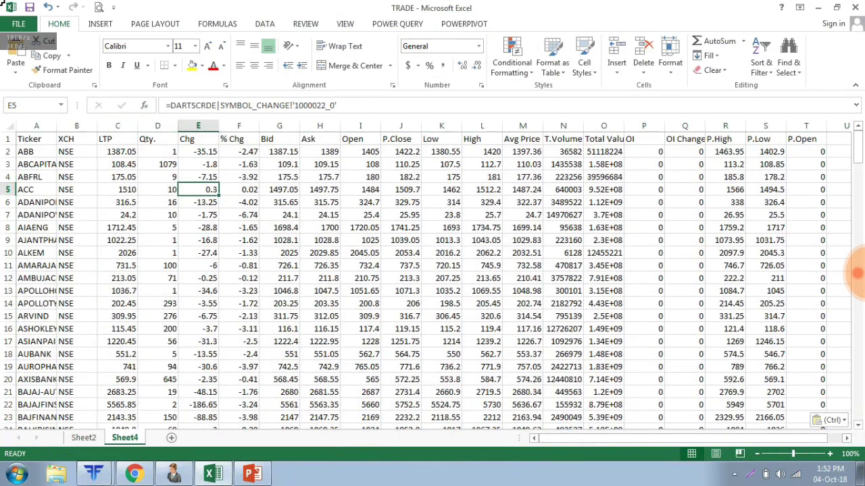
double_click(57, 126)
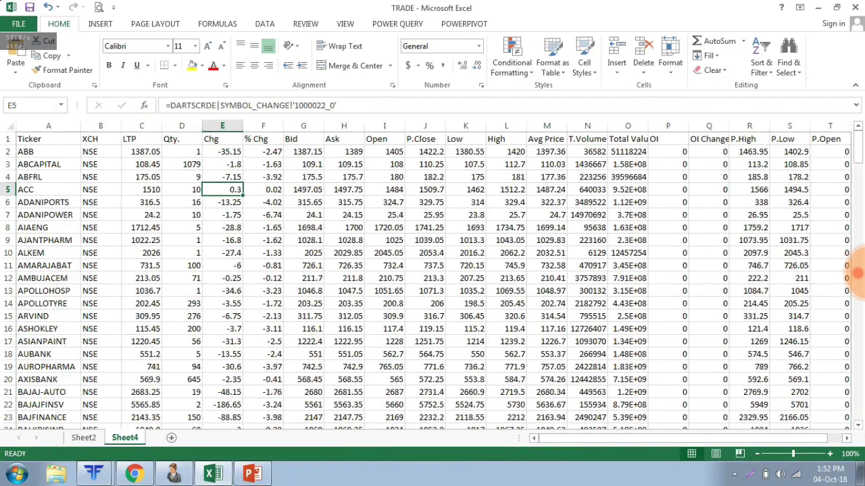
Examine the live-link formulas in the LTP column and the P.High and P.Low columns of the pasted data.
click(222, 202)
click(141, 177)
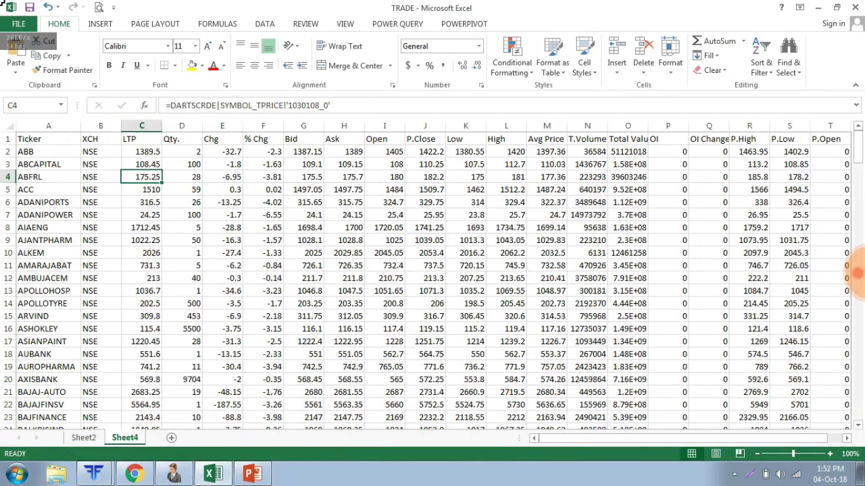
drag(546, 438, 560, 439)
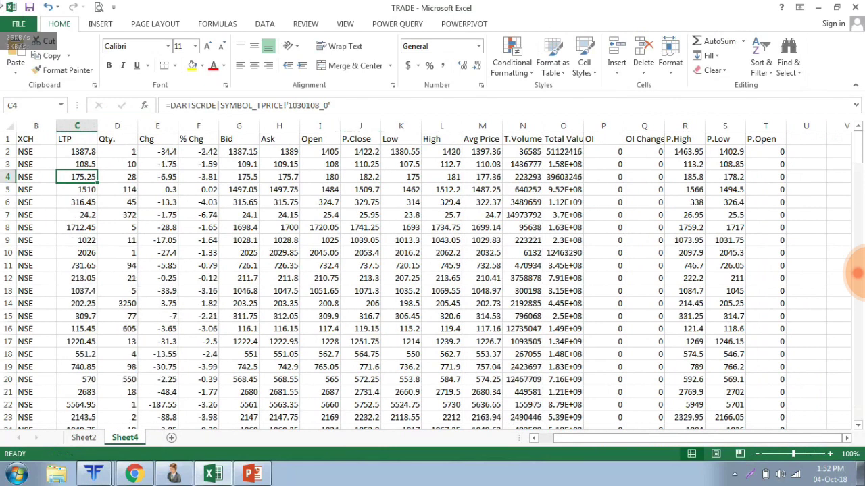
click(685, 125)
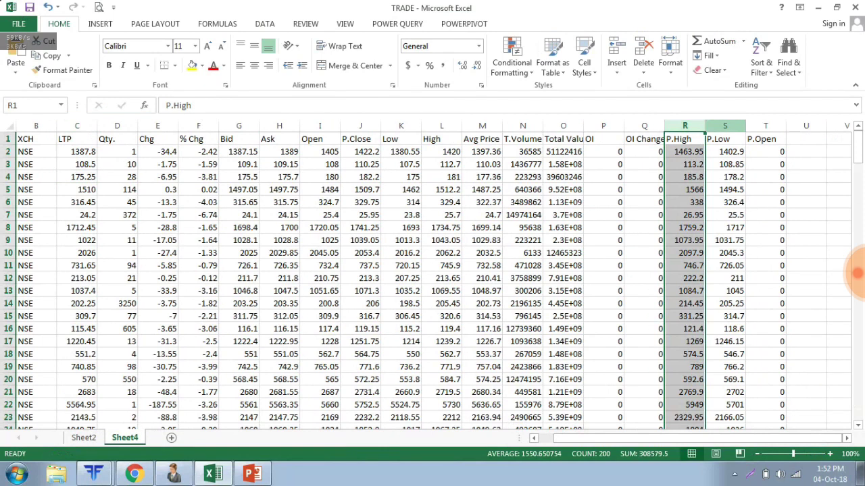
click(725, 126)
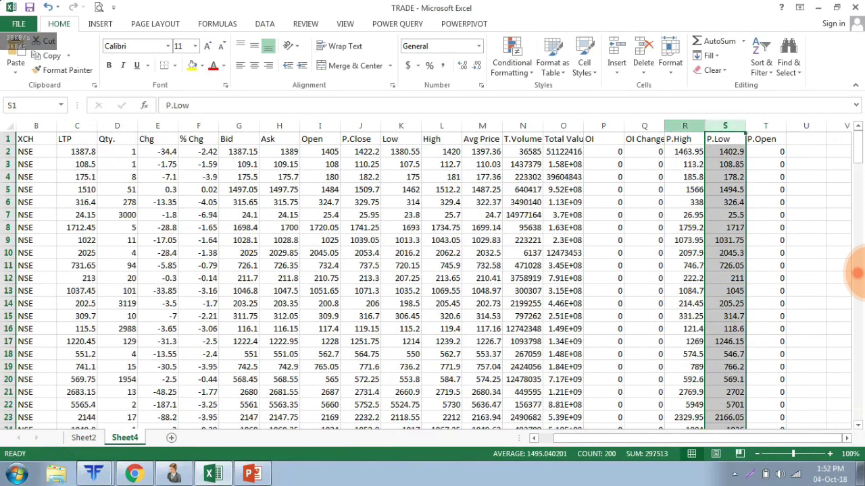
click(77, 125)
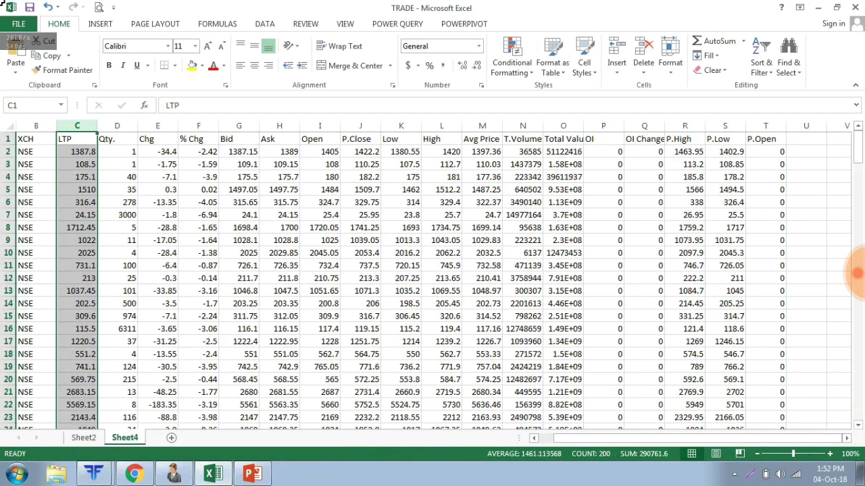
drag(697, 438, 682, 438)
key(Down)
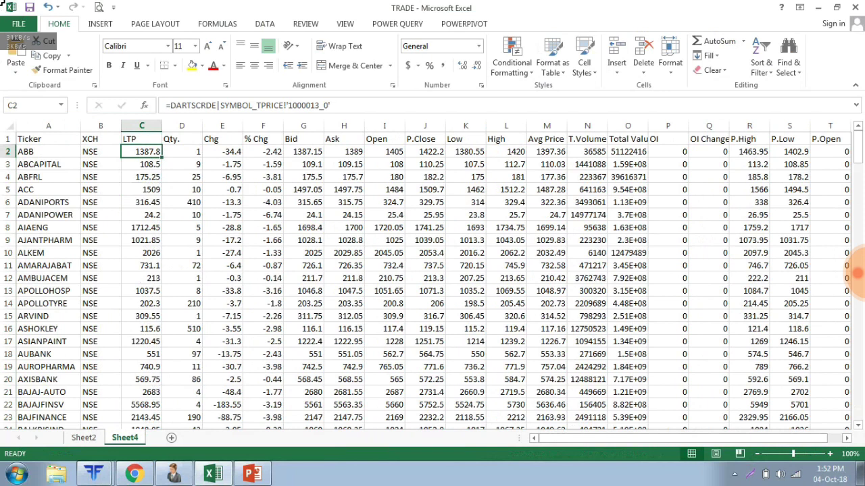
click(789, 152)
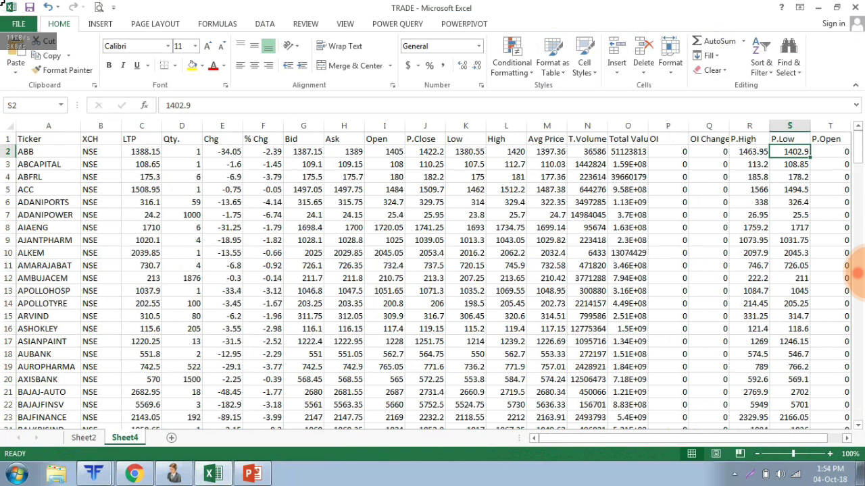
Inspect the Total Value column, then the LTP cells of APOLLOHOSP and AMBUJACEM and AMBUJACEM's cells through % Chg.
click(627, 125)
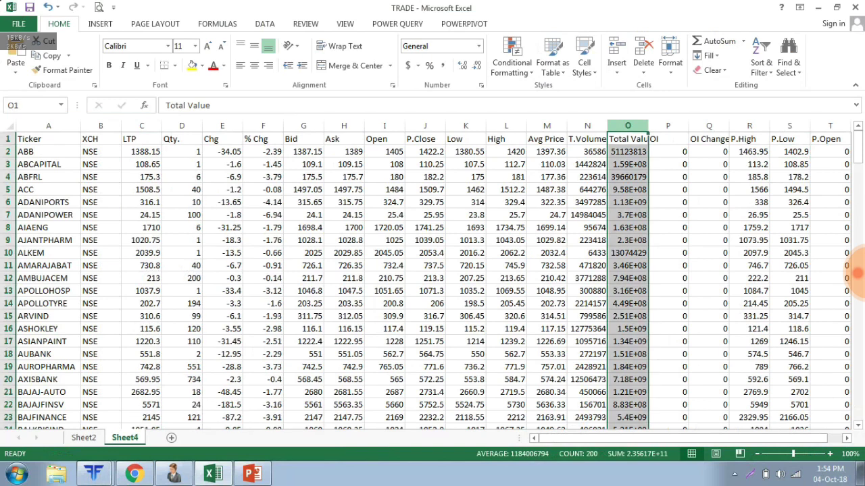
click(628, 290)
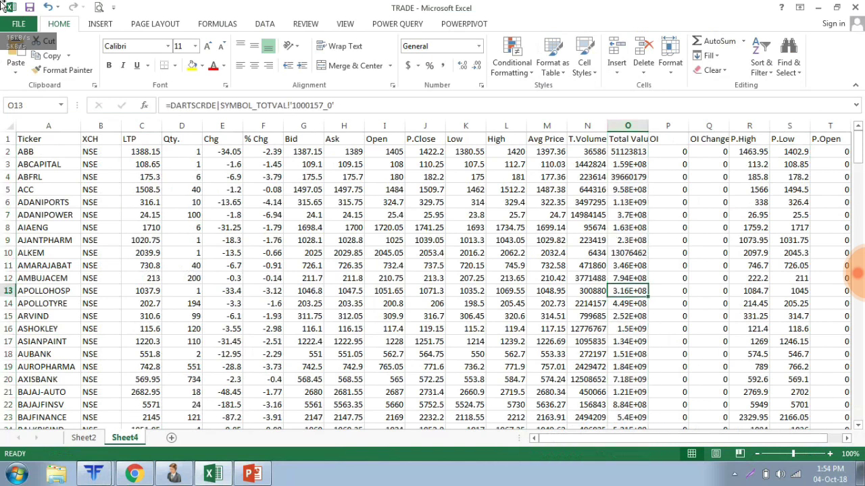
click(141, 291)
click(141, 278)
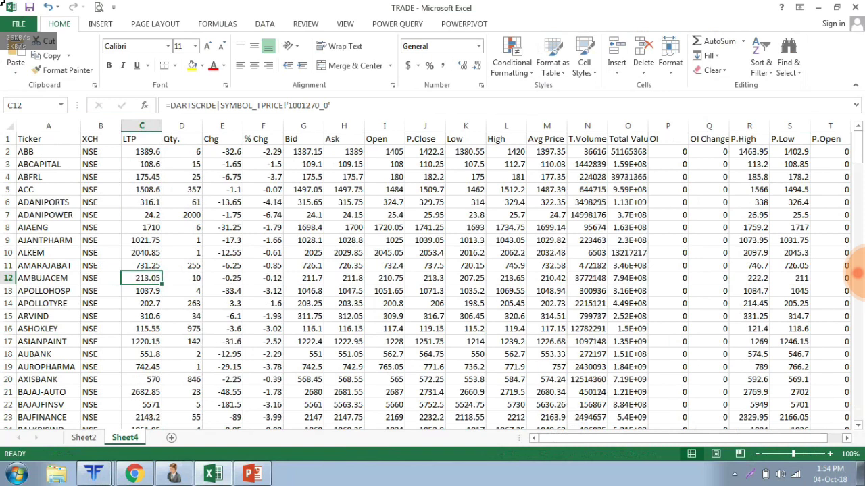
key(Right)
key(Right)
key(Right)
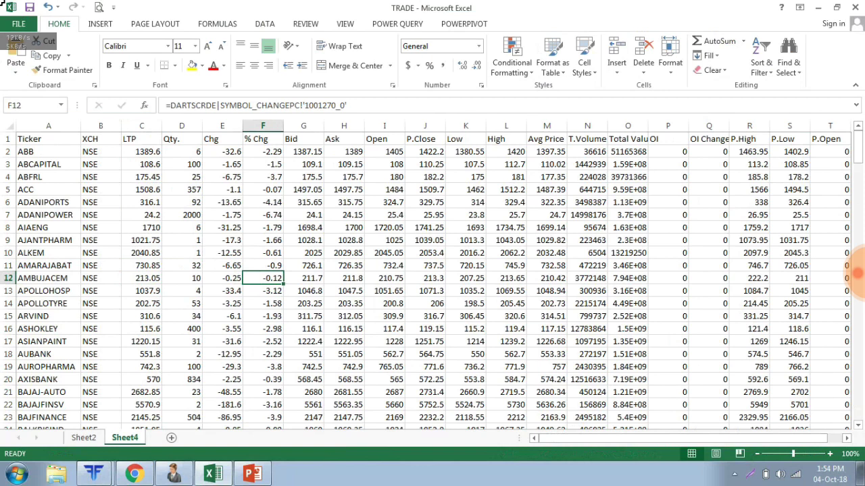
View Sheet2, then switch to the PowerPoint slide show and advance to slide 3 with the BUY/SELL formula.
click(84, 438)
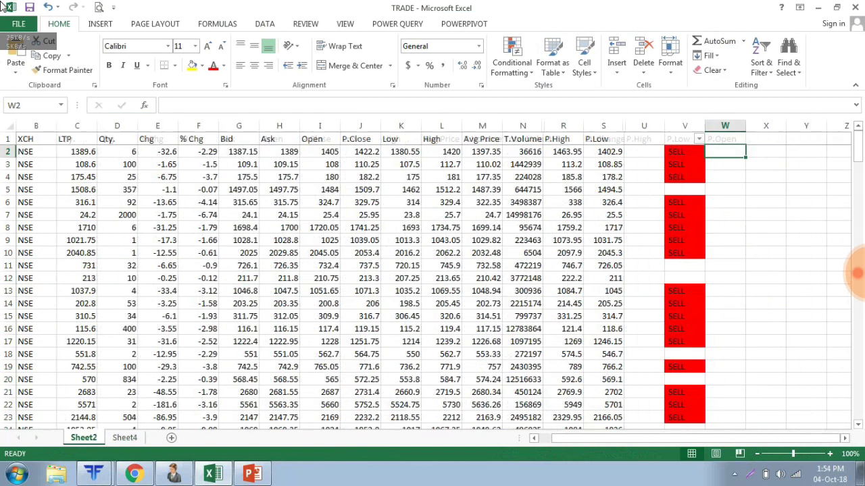
click(252, 473)
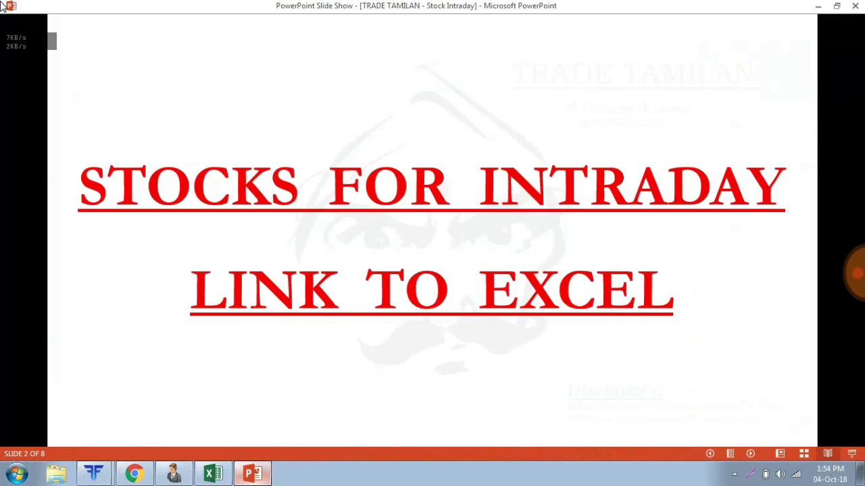
key(alt+Tab)
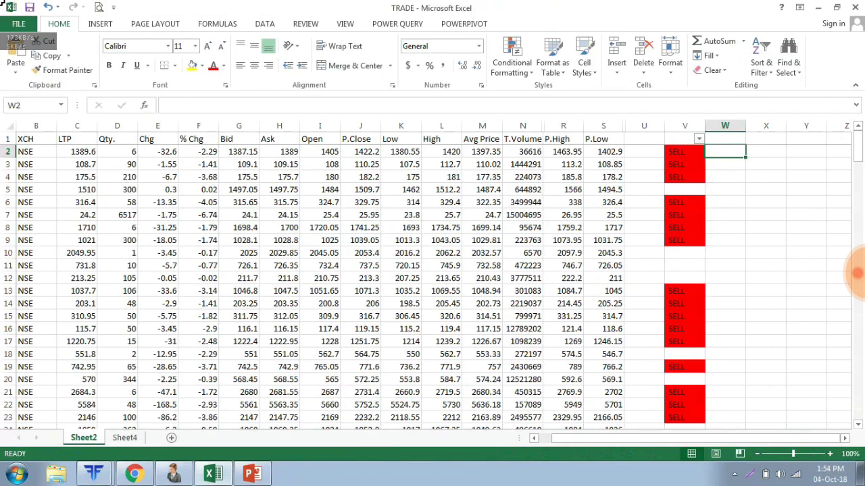
key(alt+Tab)
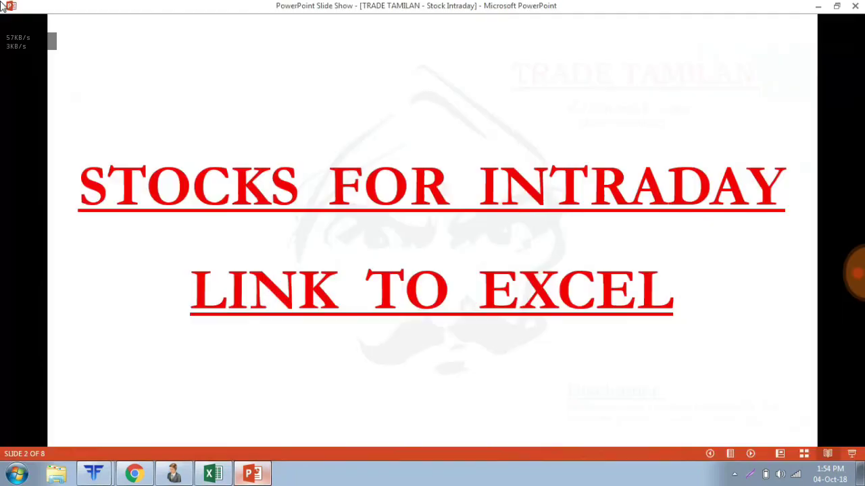
key(Right)
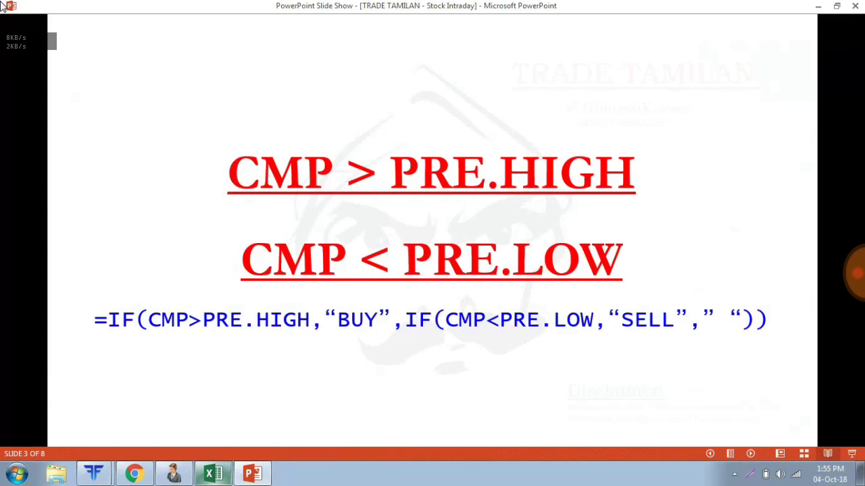
Switch back to Excel and inspect the BUY part of the IF formula in cell V2 of Sheet2.
click(213, 473)
key(Left)
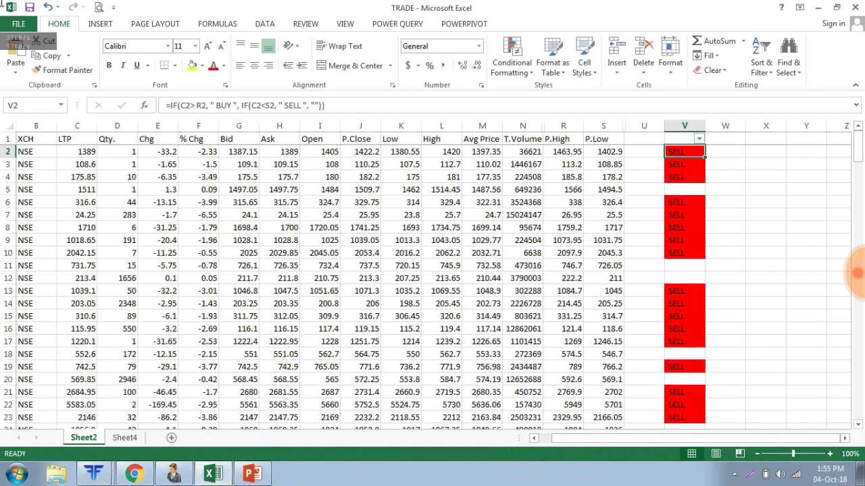
key(F2)
drag(215, 106, 231, 106)
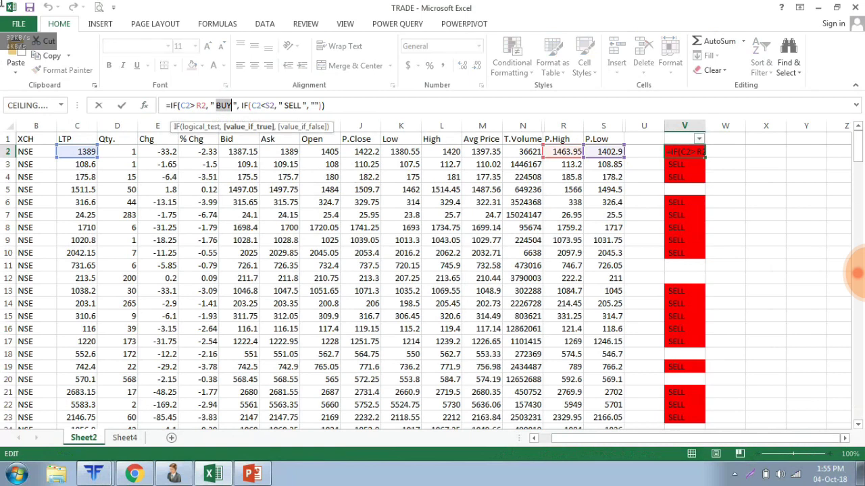
Examine the nested IF with its SELL and blank results in V2's formula, then close the formula unchanged.
click(260, 106)
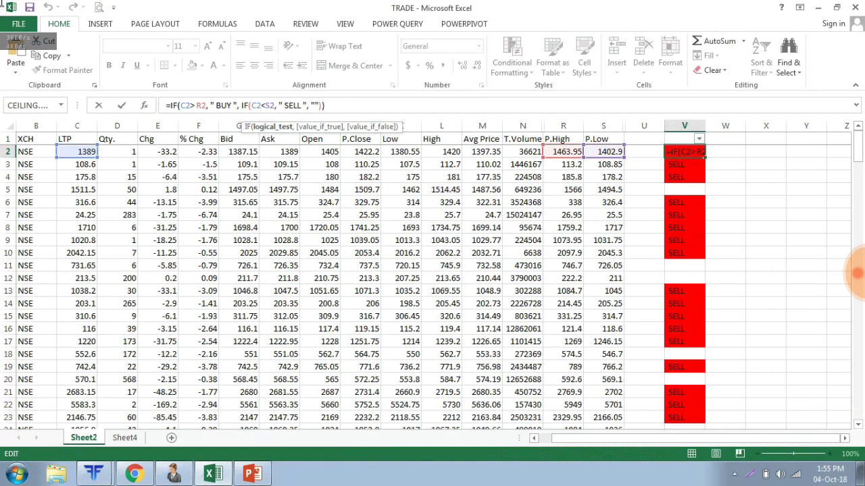
click(285, 105)
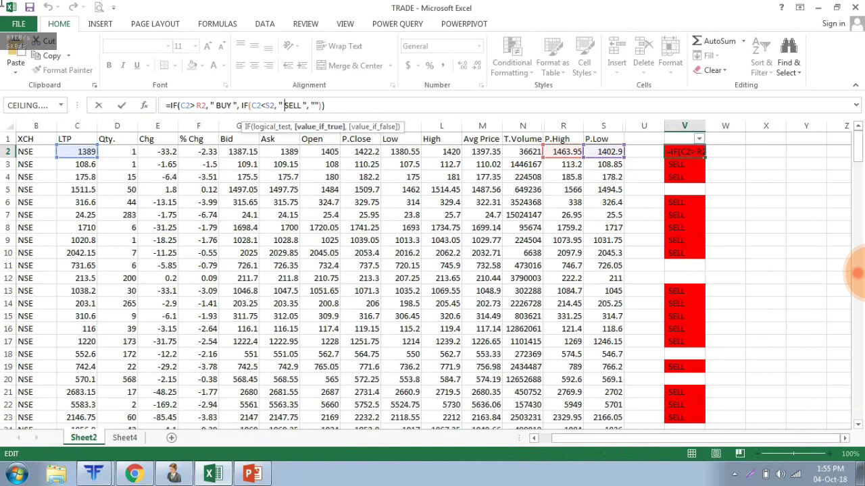
key(Right)
key(Right)
key(Right)
key(Right)
key(Right)
key(Right)
key(Right)
key(Right)
key(Right)
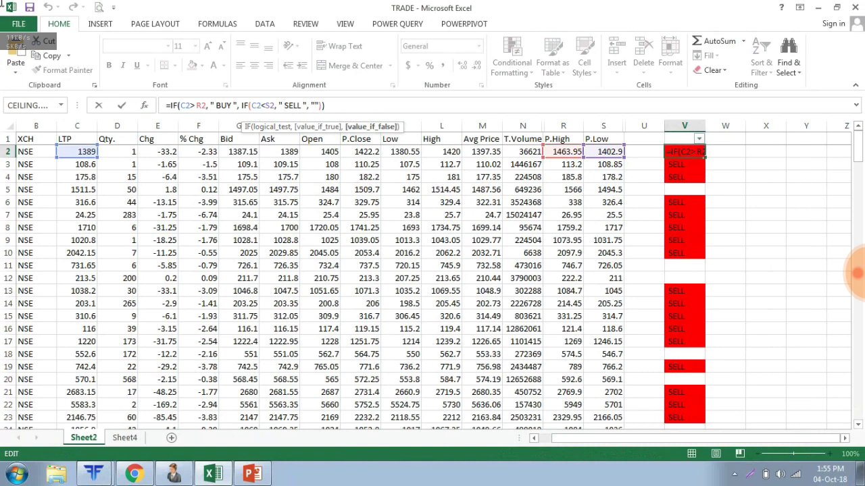
key(ctrl+Return)
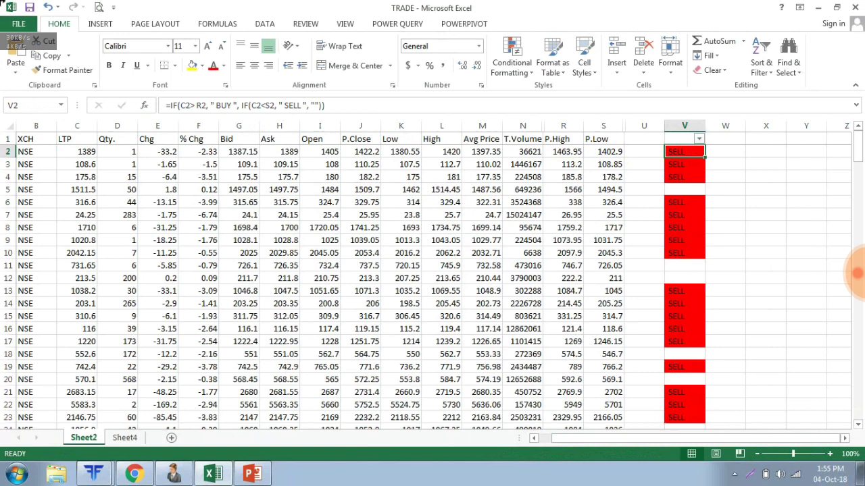
Check the copied formula in V4 and look through the BUY and SELL signals in column V down to about row 110.
key(Down)
key(Down)
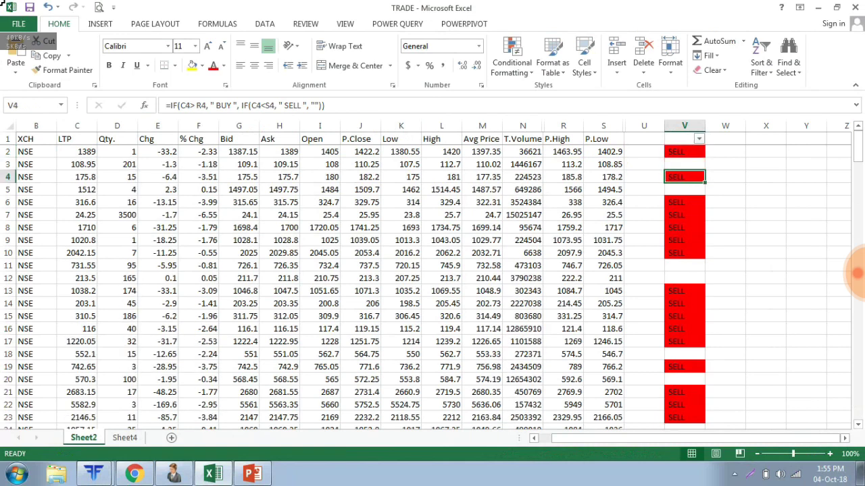
scroll(857, 273, down, 12)
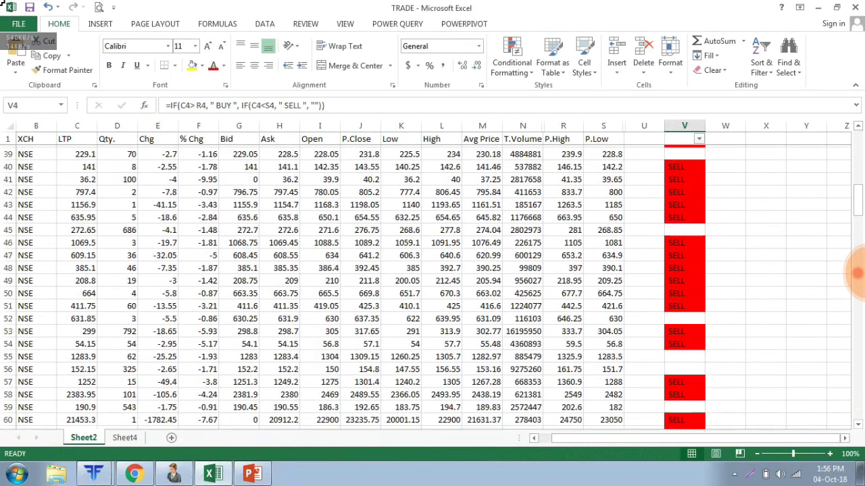
scroll(856, 273, down, 11)
scroll(856, 273, down, 6)
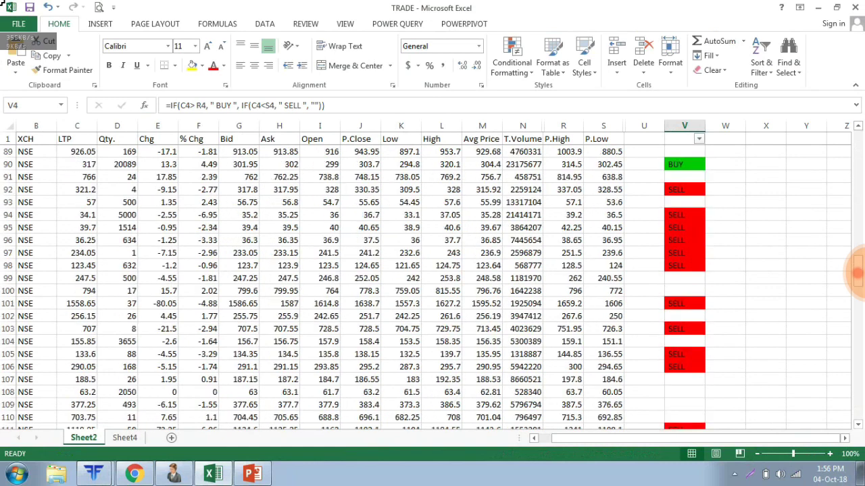
scroll(857, 273, up, 20)
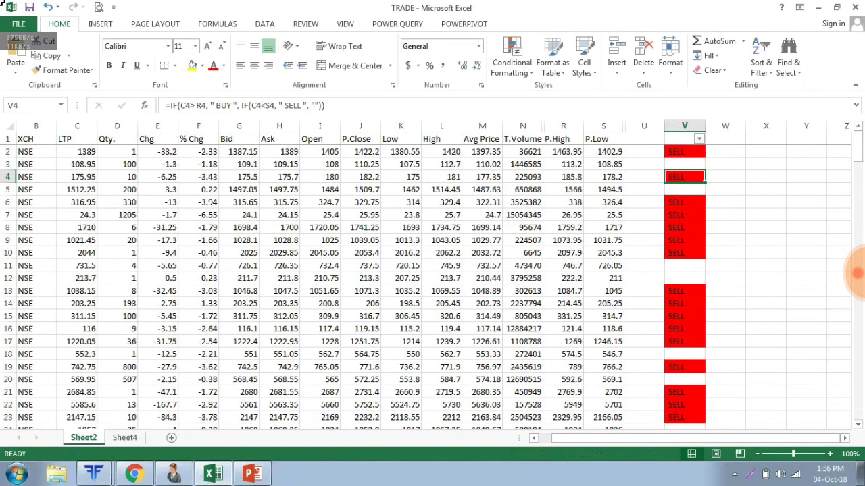
Return to cell V2, bring the Ticker column into view beside the signals, and select the ADANIPORTS ticker.
key(Up)
key(Up)
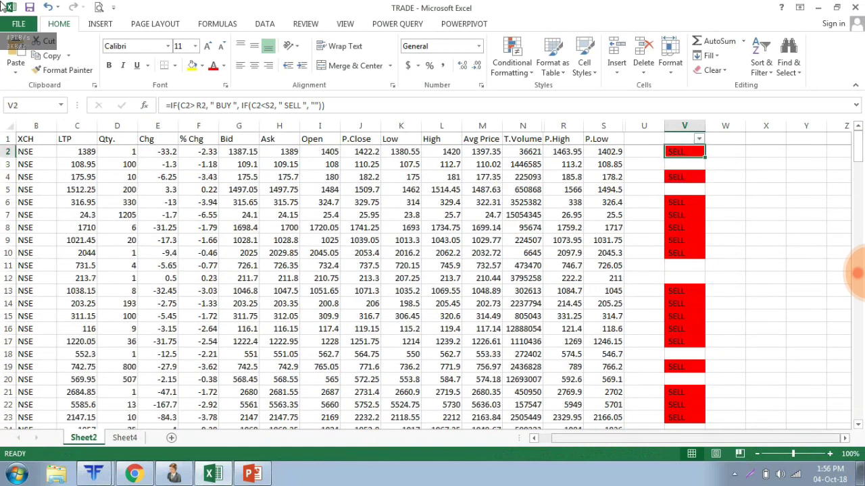
scroll(857, 273, left, 1)
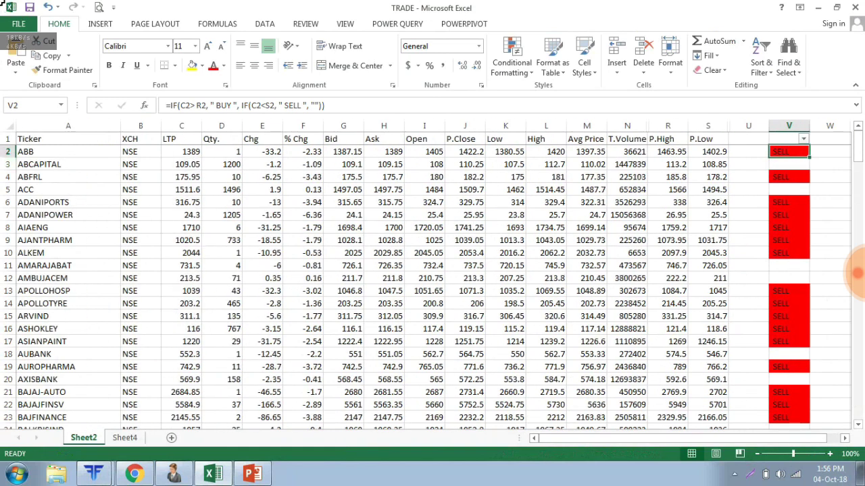
click(68, 202)
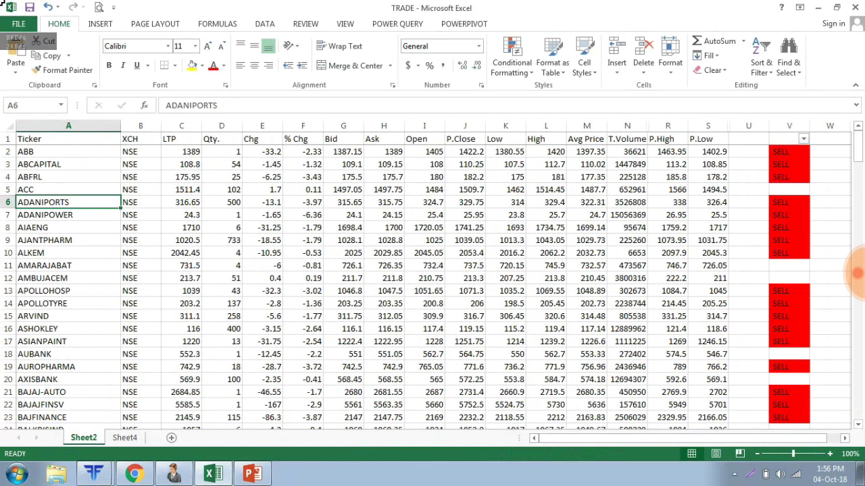
Check the ADANIPORTS signal in column V and switch to the Tata Motors chart in the trading terminal.
key(ctrl+Right)
key(ctrl+Right)
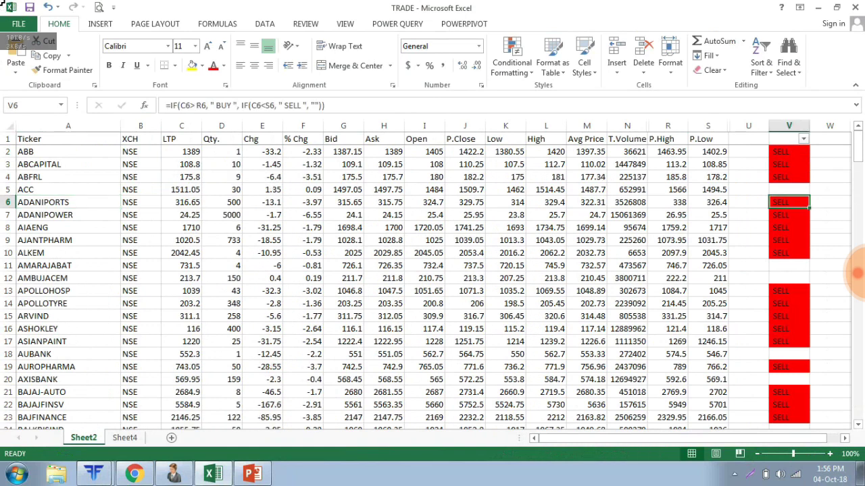
click(94, 473)
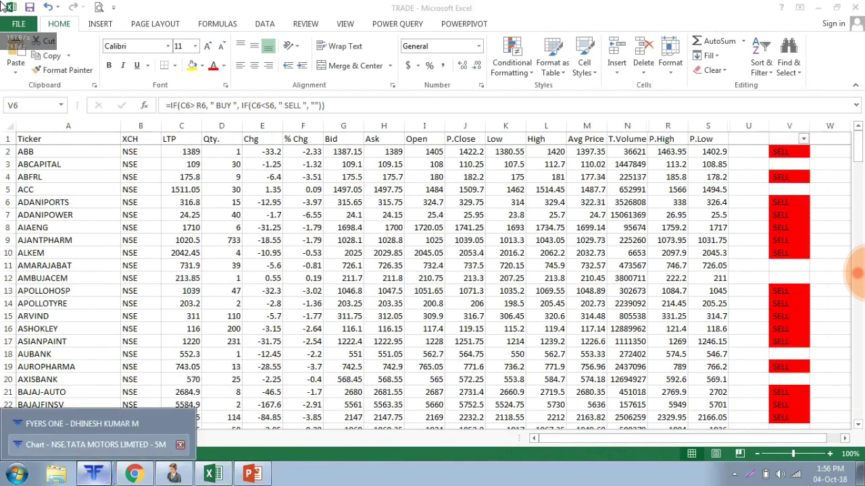
key(Return)
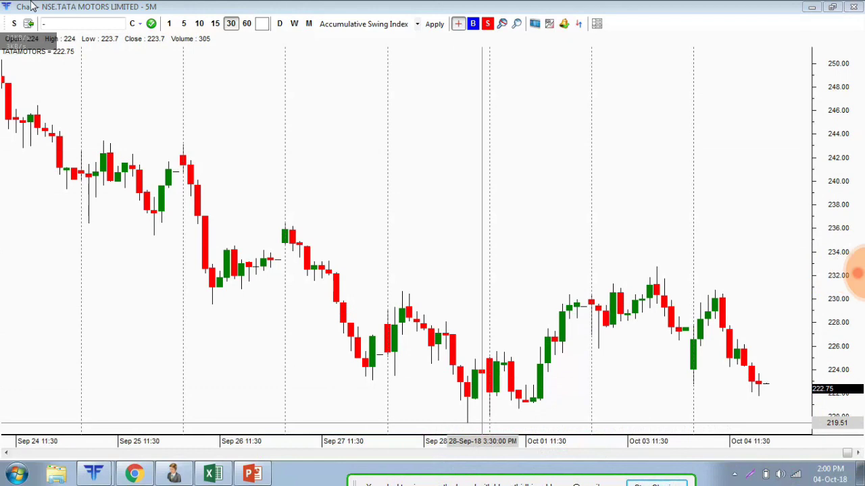
key(Right)
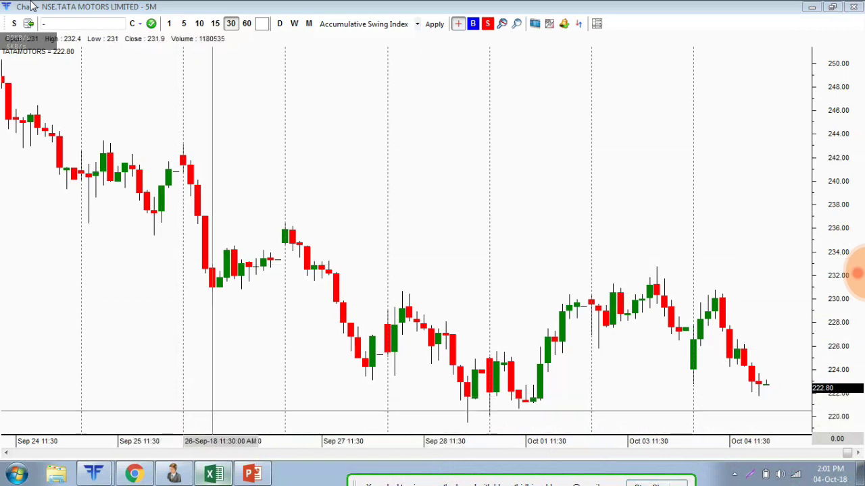
Compare the ALKEM row in Excel with the terminal's Tata Motors chart, finishing on the ALKEM signal cell V10.
key(alt+Tab)
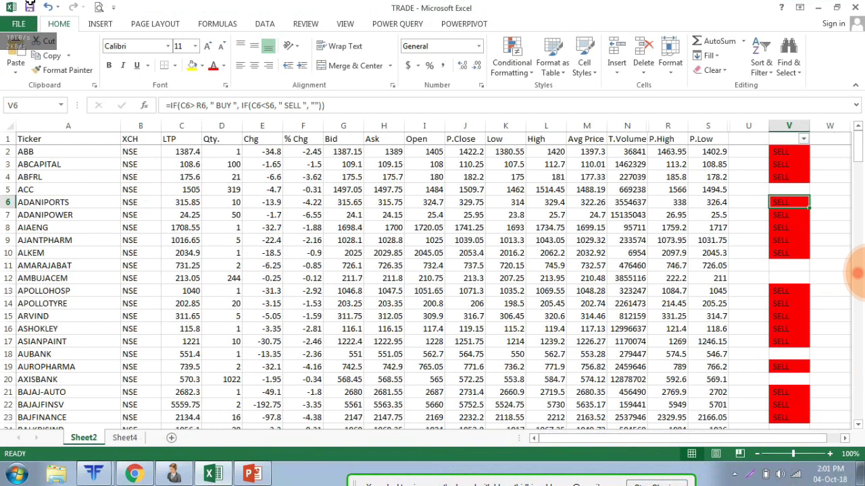
click(68, 253)
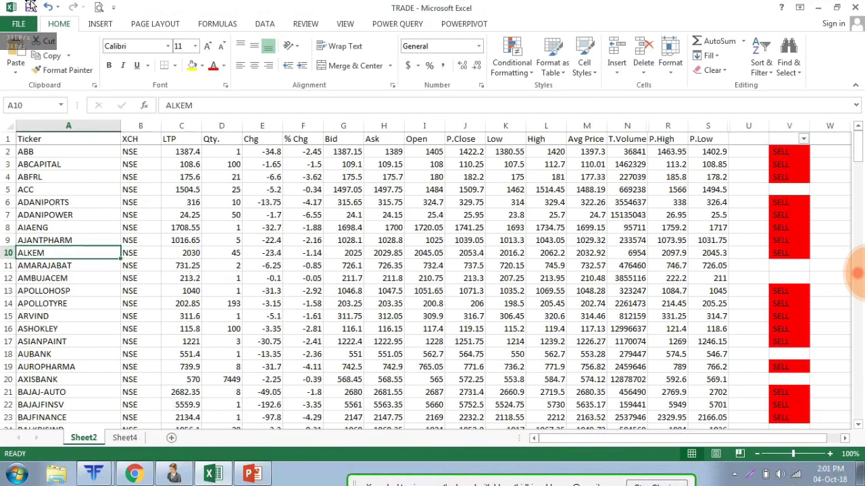
scroll(433, 283, down, 12)
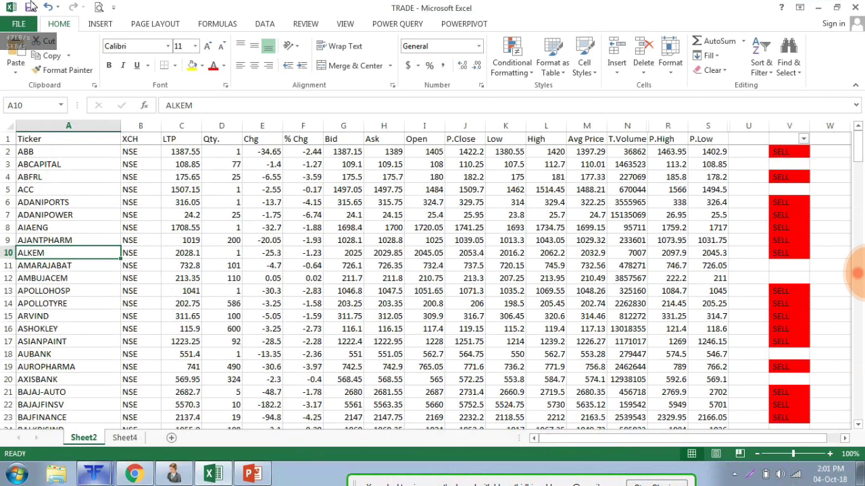
click(94, 473)
click(95, 445)
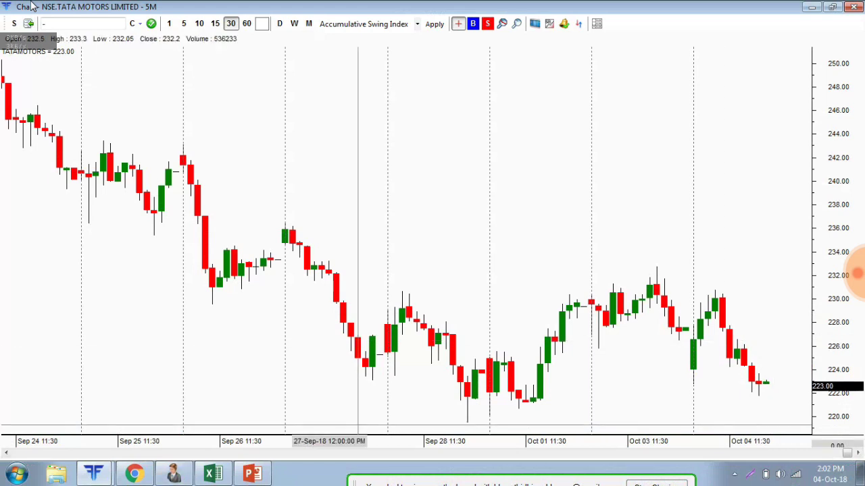
key(alt+Tab)
click(789, 253)
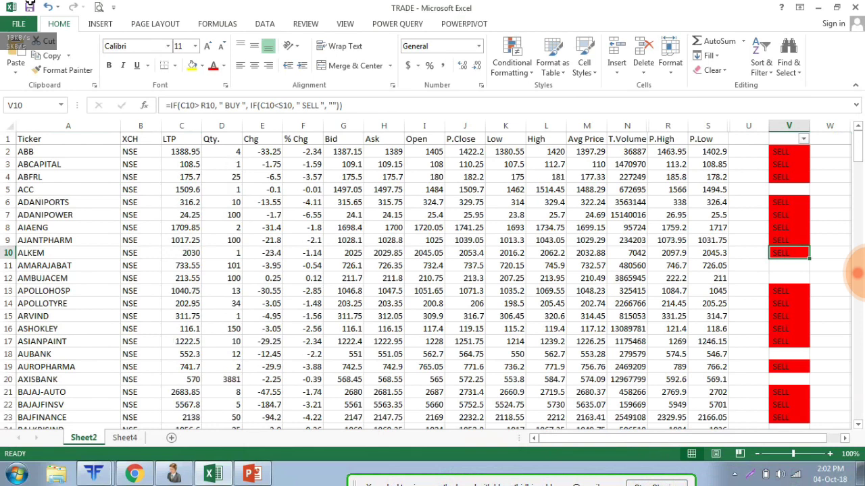
Add a Text that Contains conditional formatting rule to W2 that fills cells containing BUY with a custom green.
key(ctrl+Up)
drag(743, 438, 757, 438)
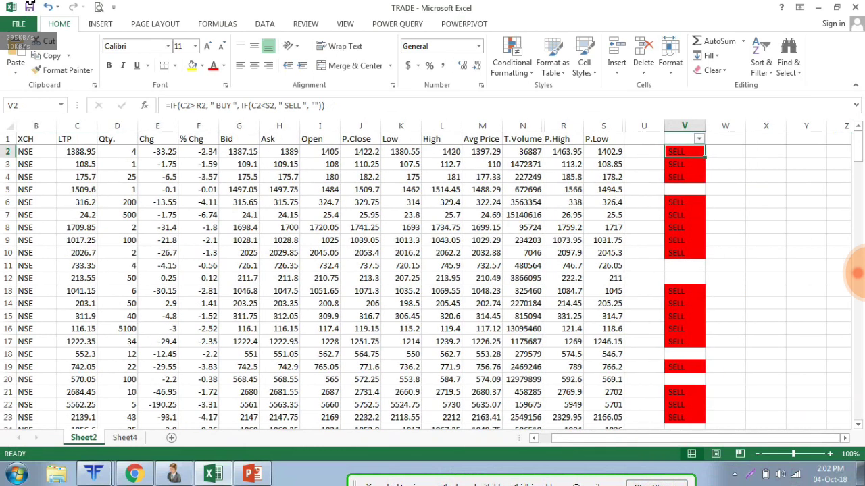
key(Right)
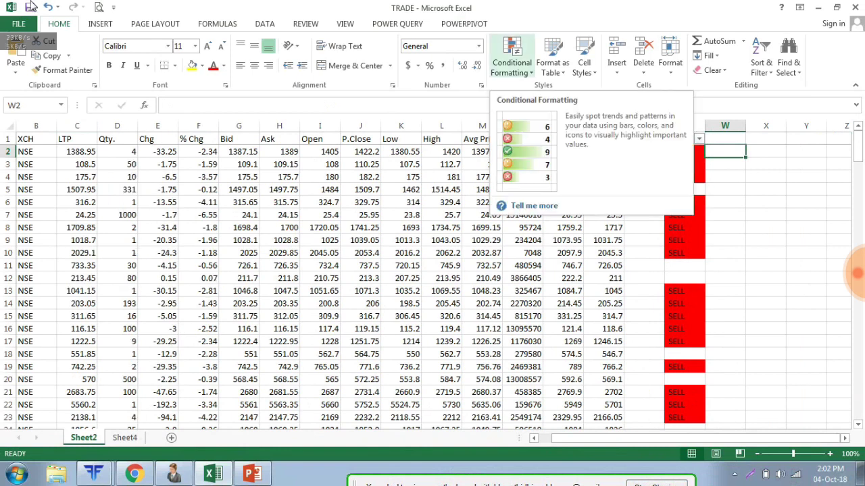
click(512, 61)
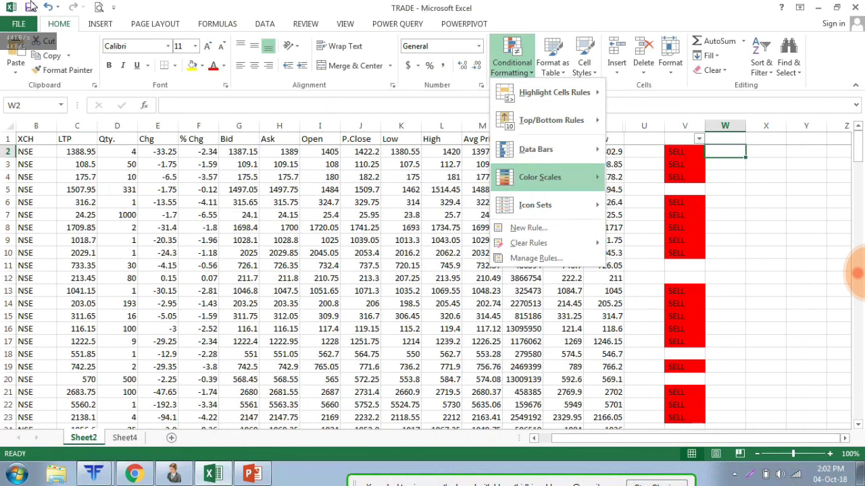
mouse_move(554, 93)
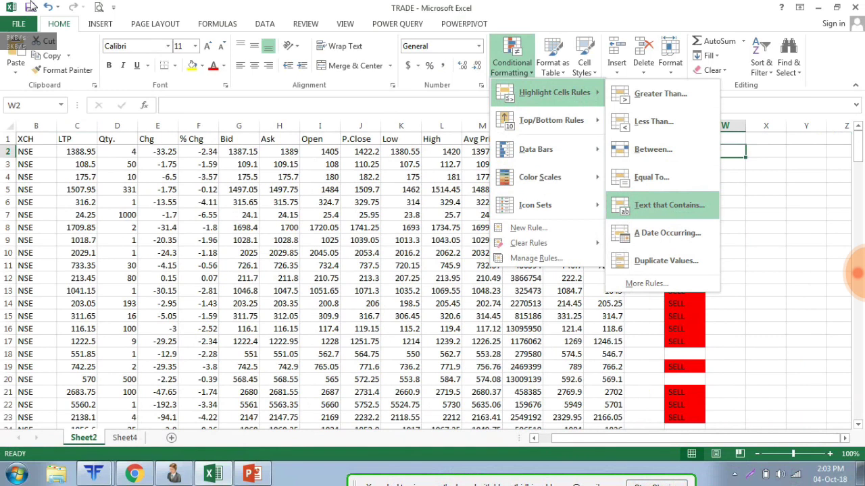
click(669, 205)
text(BUY)
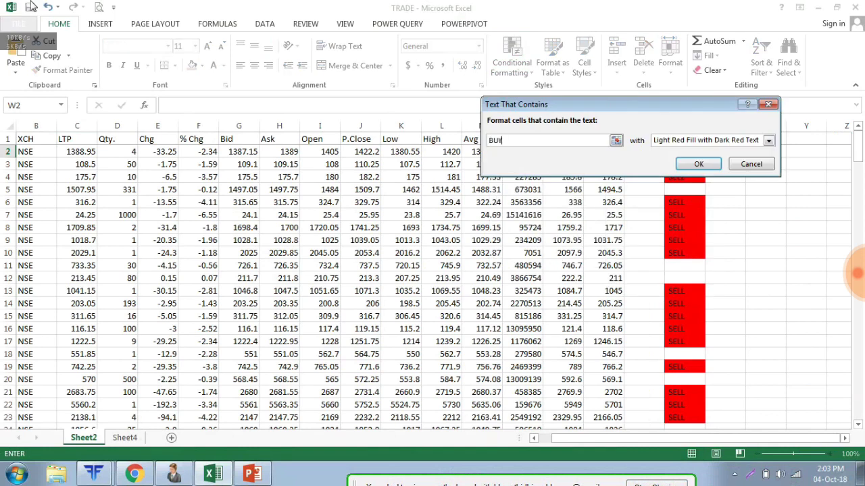
click(768, 140)
click(680, 202)
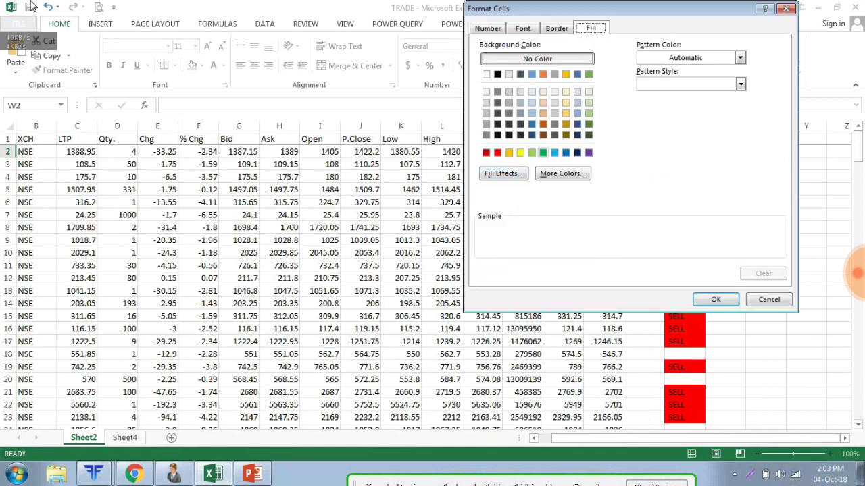
key(space)
key(Return)
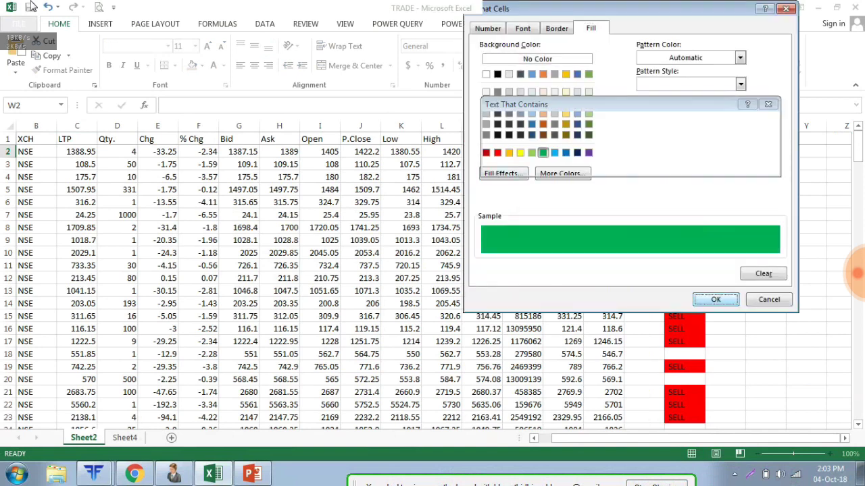
key(Return)
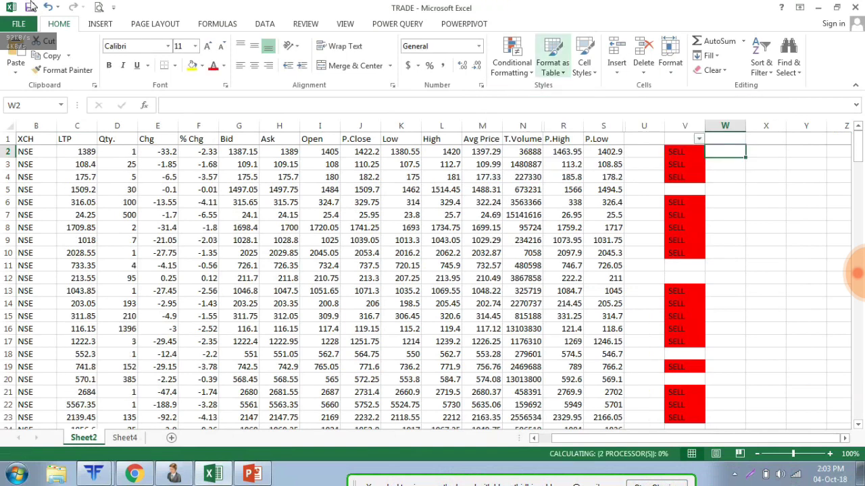
Add a second Text that Contains rule to W2 that fills cells containing SELL with a custom red.
click(512, 61)
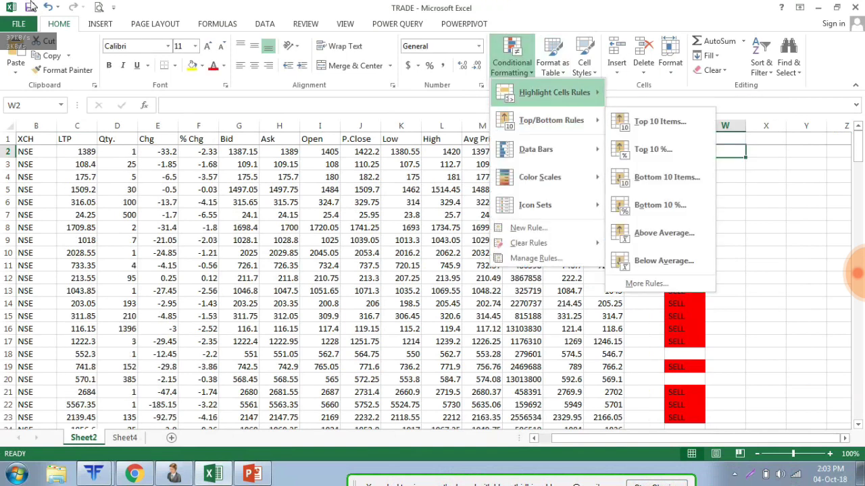
key(Down)
key(Down)
key(Down)
key(Down)
key(Down)
key(Down)
key(Down)
key(Up)
key(Up)
key(Up)
key(Down)
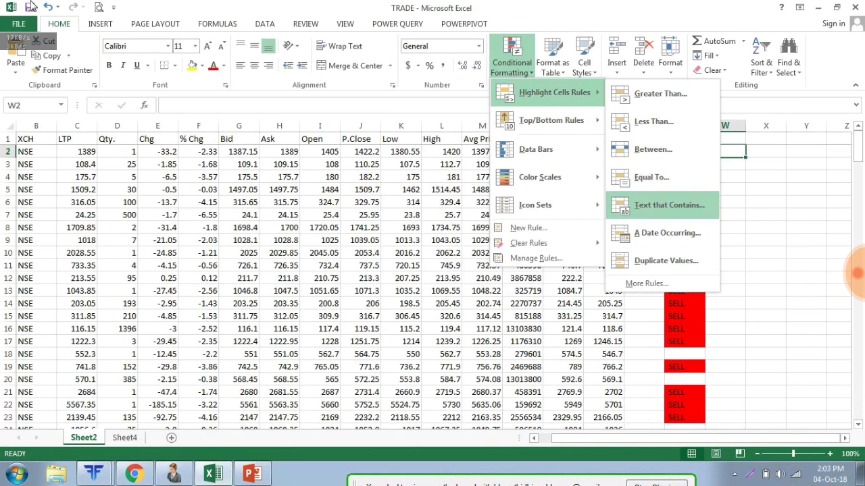
key(Return)
text(SELL)
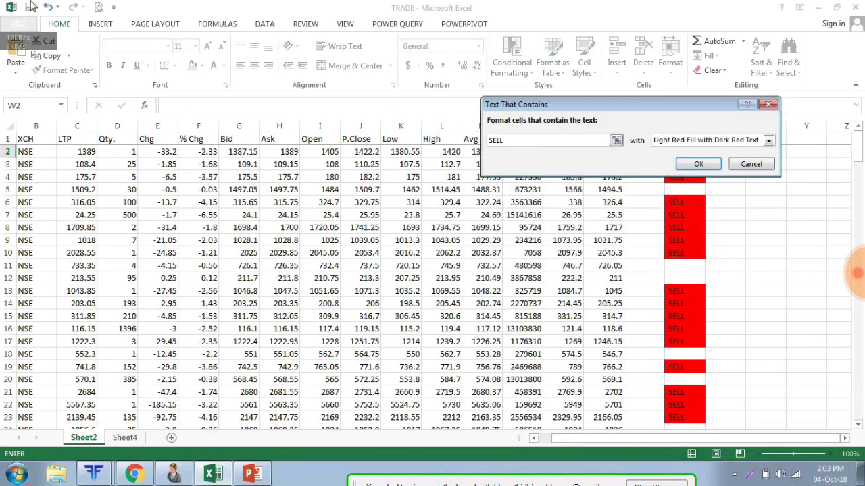
key(Tab)
key(alt+Down)
key(Down)
key(Down)
key(Down)
key(Down)
key(Down)
key(Down)
key(Return)
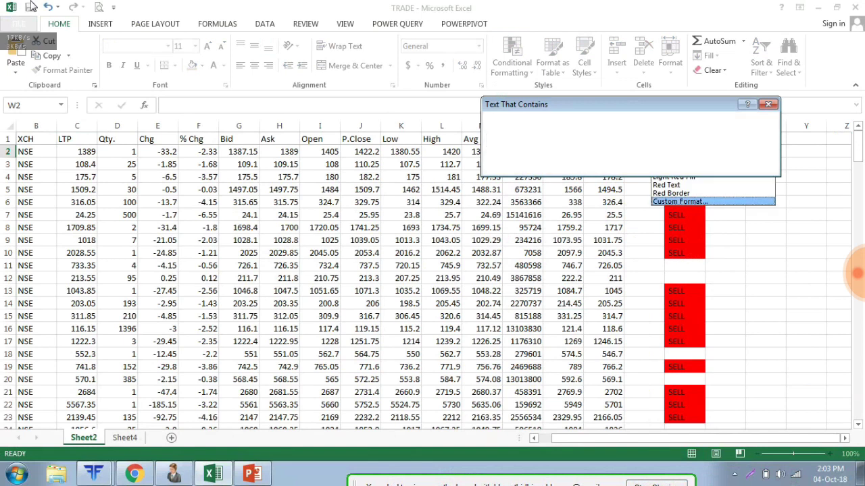
click(497, 153)
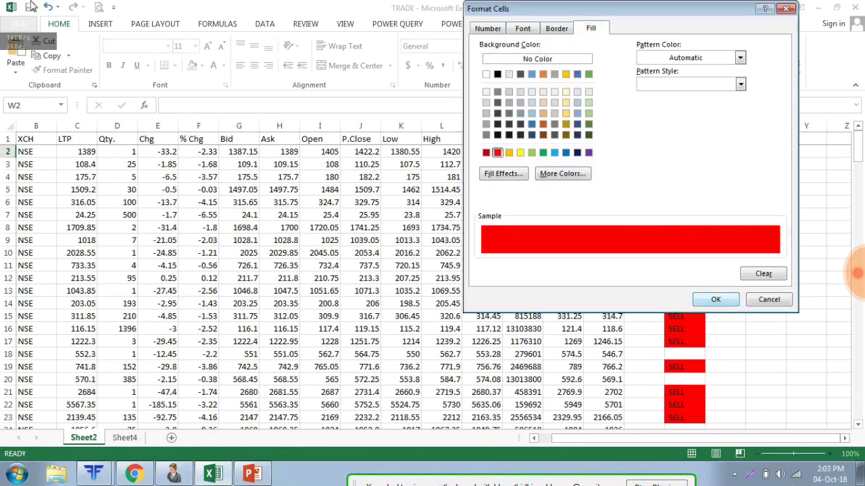
click(716, 299)
key(Return)
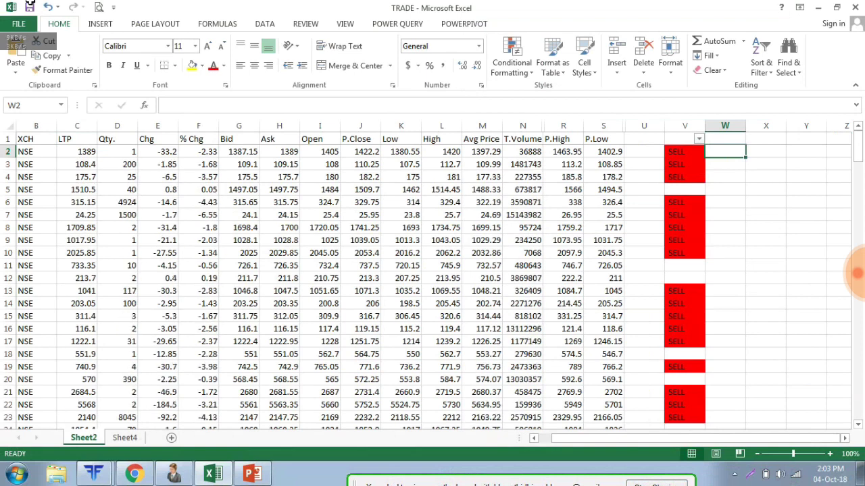
Enter SELL in W2 to test the red fill rule.
key(Down)
key(Down)
key(Up)
key(Up)
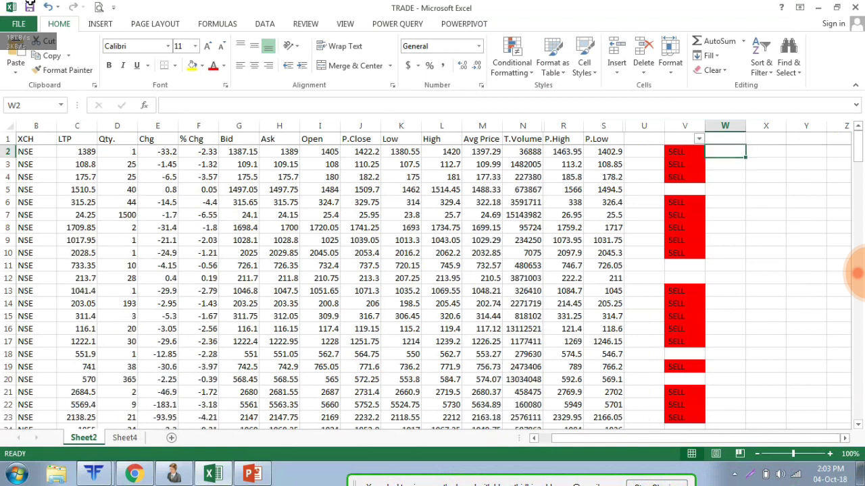
text(SELL)
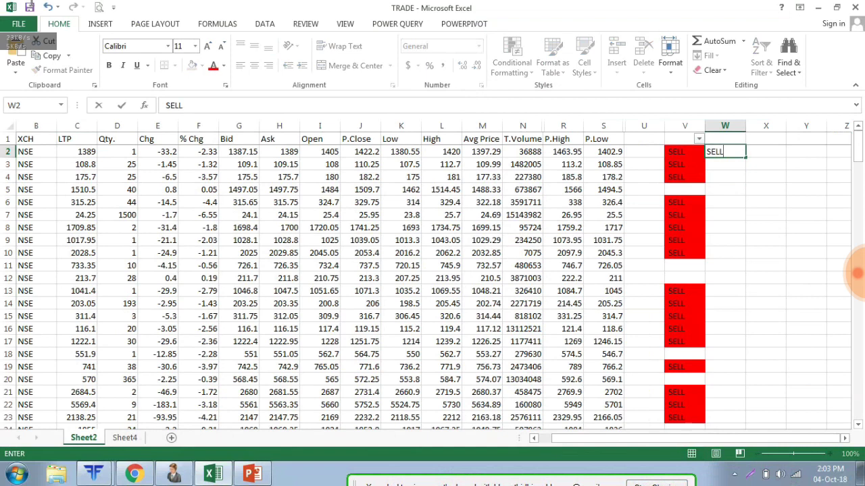
key(Return)
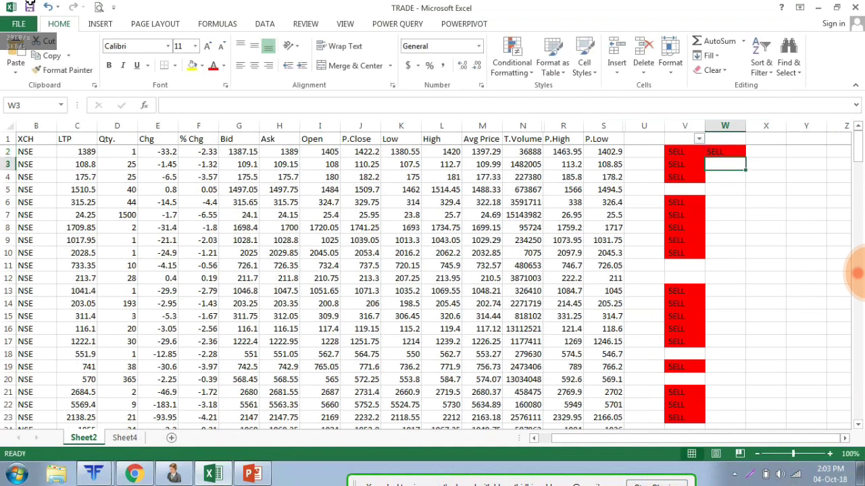
key(Up)
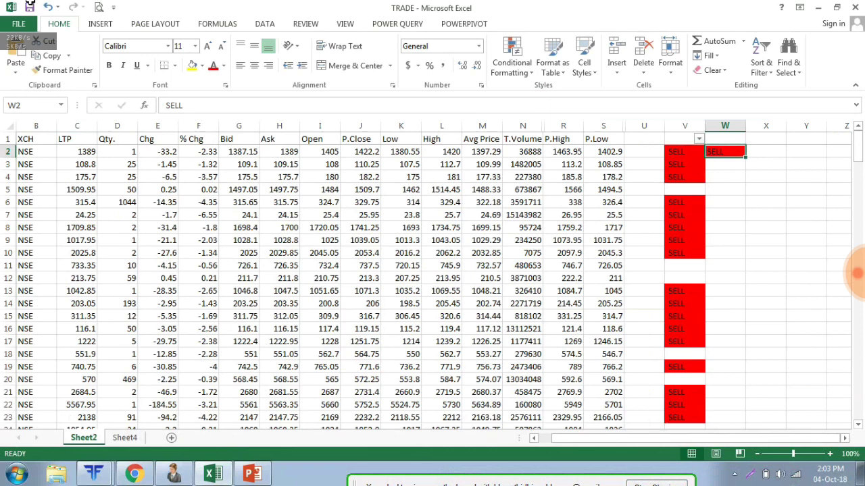
Replace the text in W2 with BUY to test the green fill rule, and clear the cell before returning to V2.
text(BUY)
key(Return)
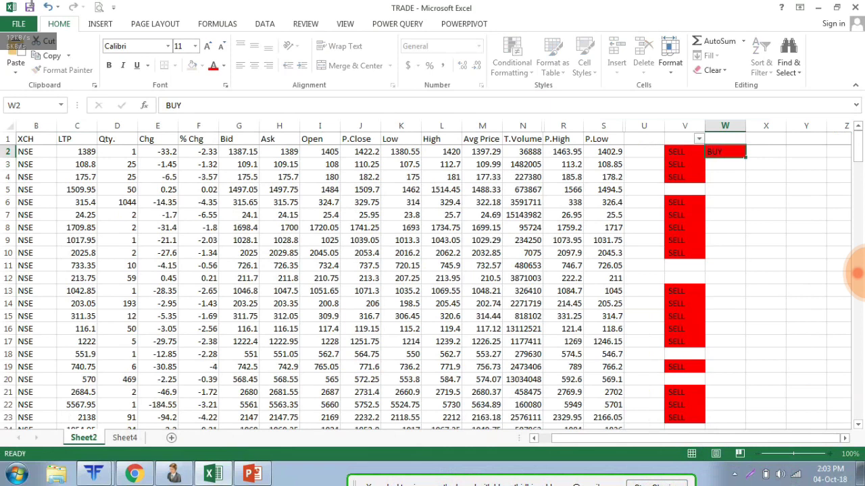
key(Up)
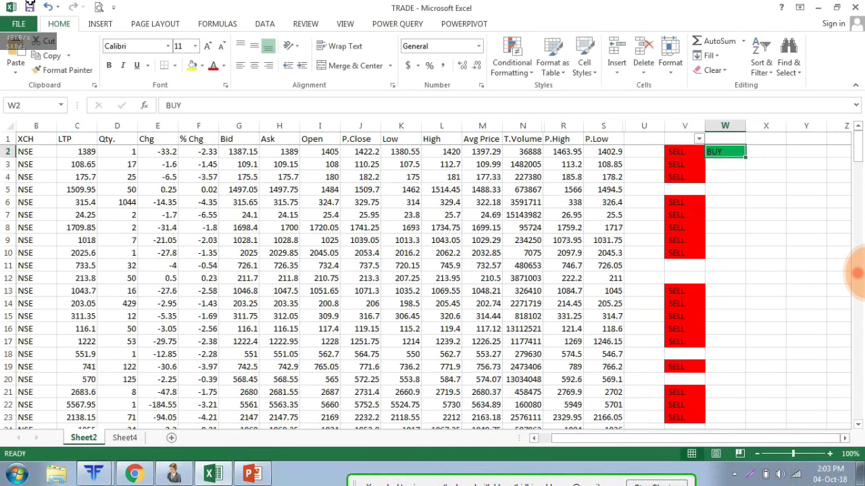
key(Delete)
key(Down)
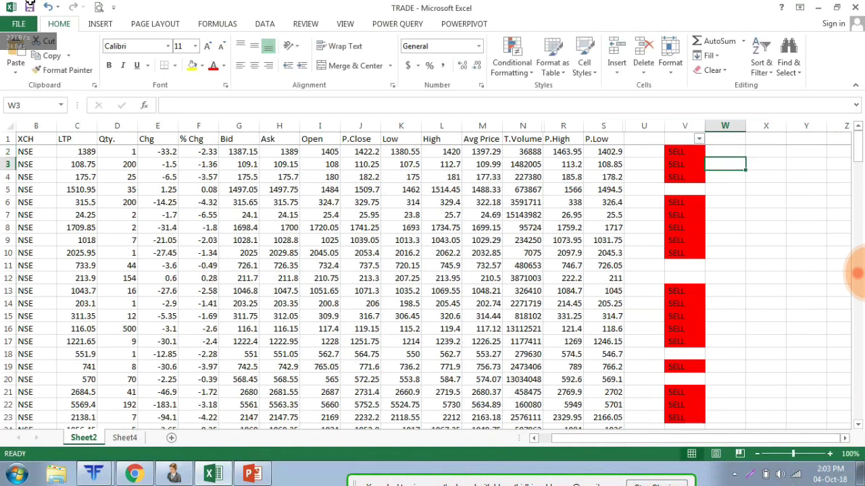
key(Up)
key(Left)
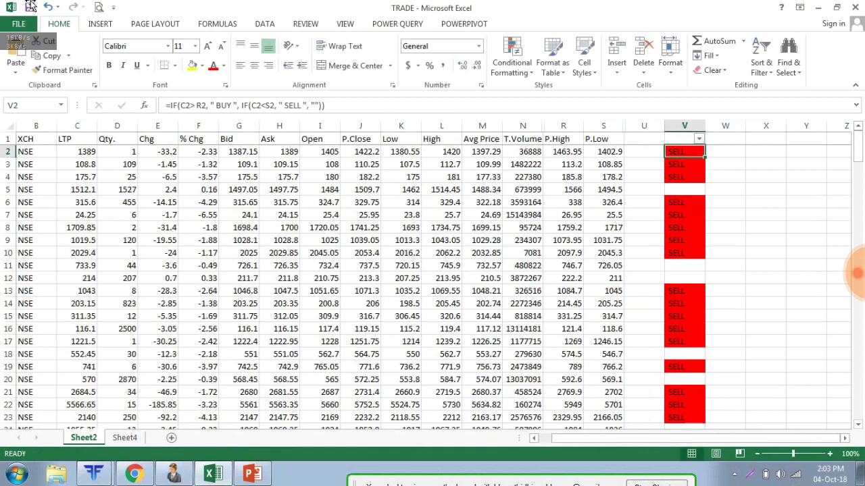
Switch to the PowerPoint slide show and review the alternative IF formulas for CMP, open price and 1% change up to slide 6.
key(alt+Tab)
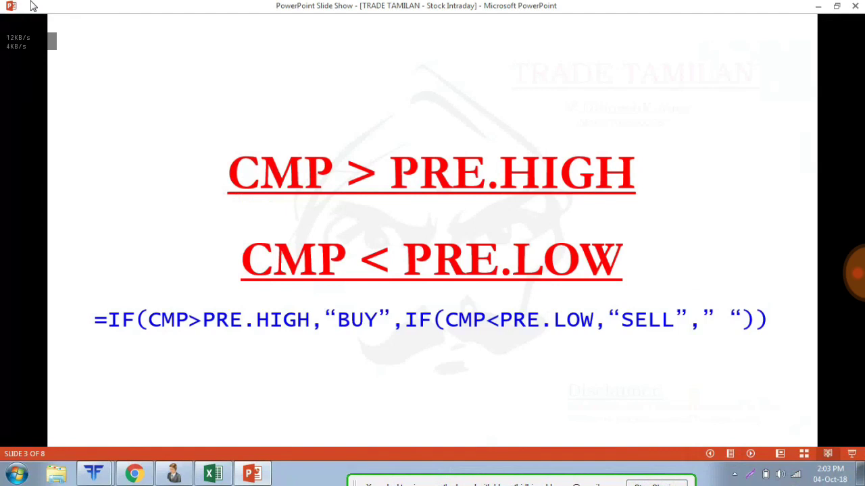
key(Right)
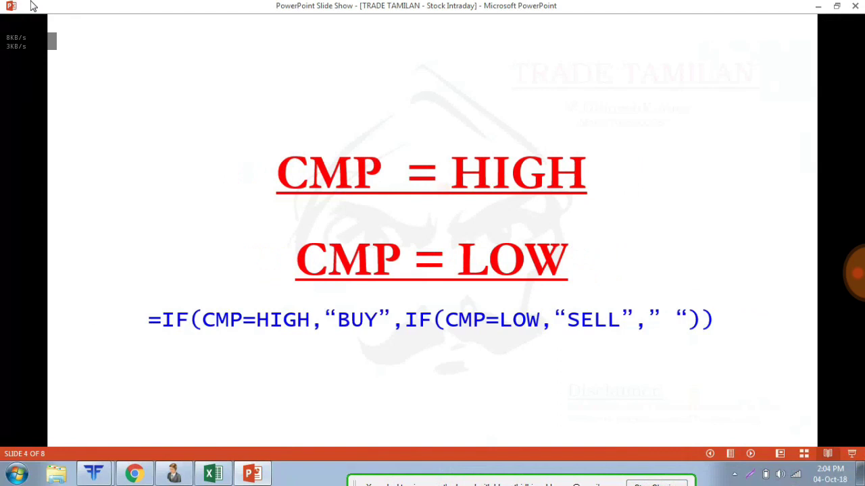
key(Right)
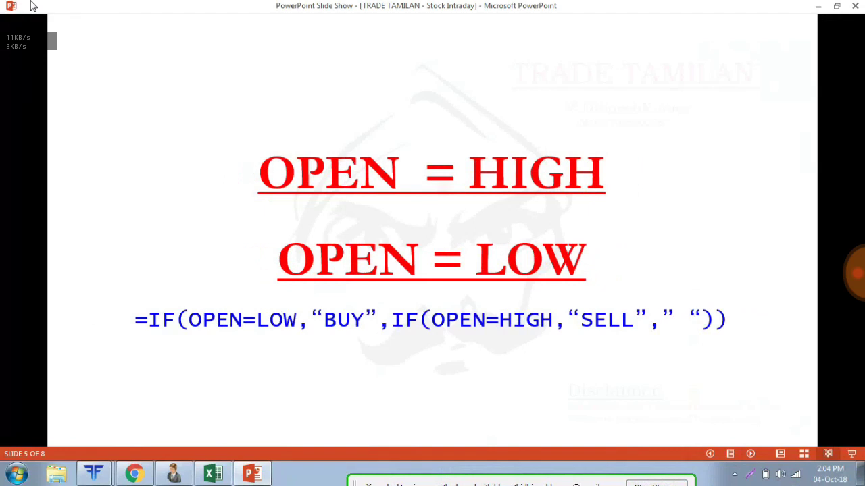
key(Right)
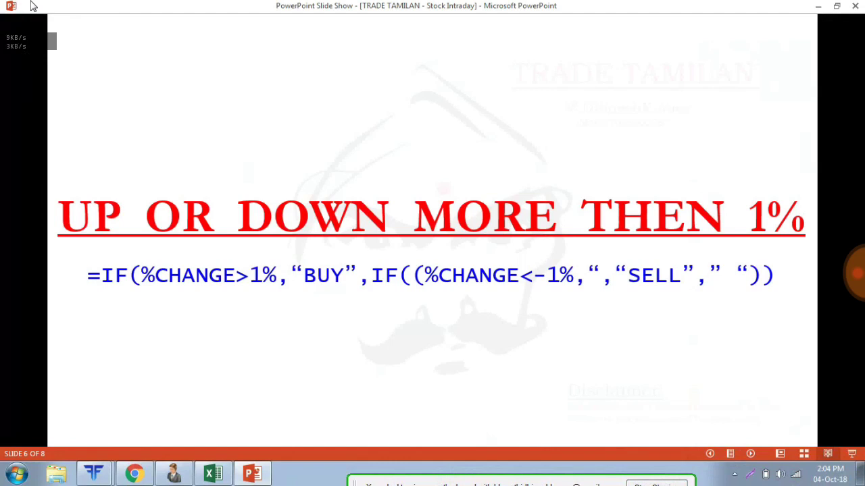
View slide 7 with the further screening criteria, and switch back to the TRADE workbook in Excel to inspect its tickers and signals.
key(Right)
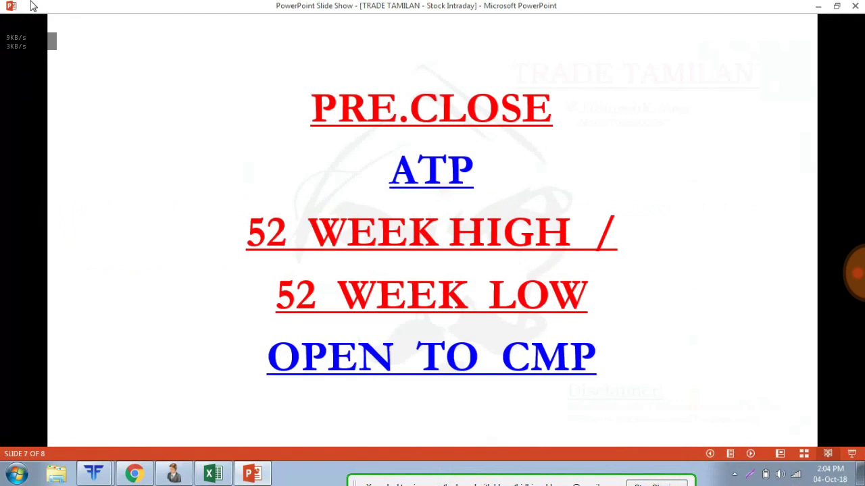
key(alt+Tab)
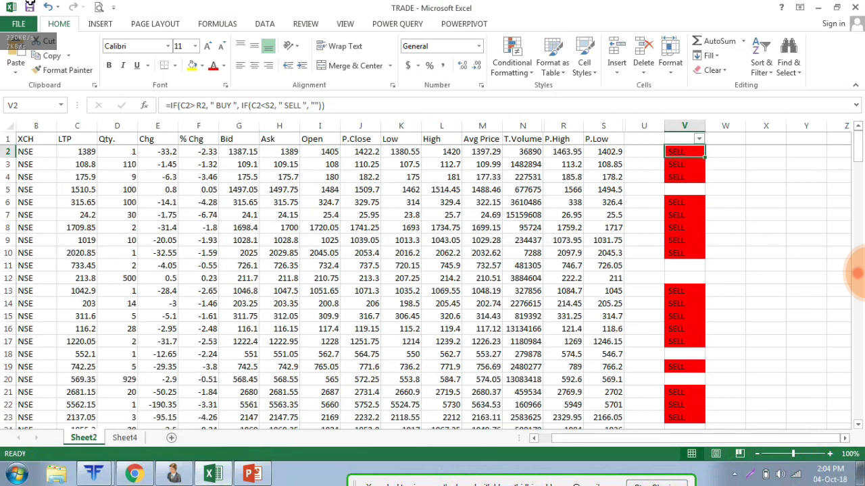
click(725, 164)
drag(690, 438, 674, 438)
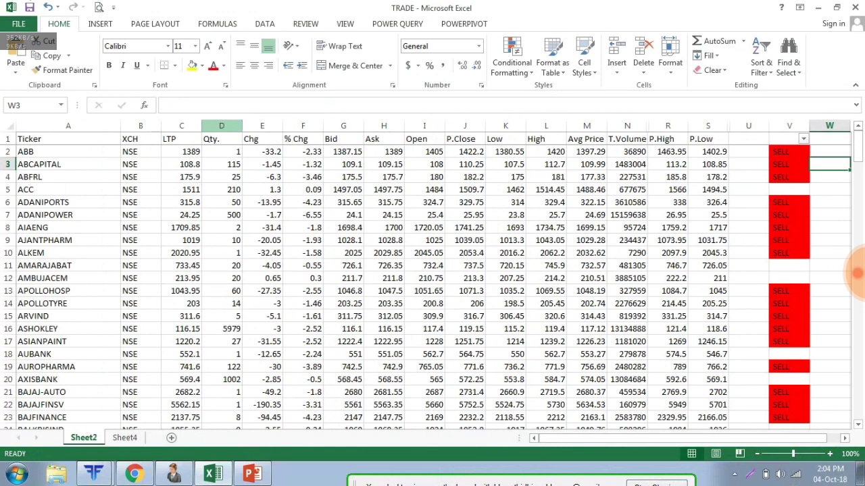
key(Down)
key(Down)
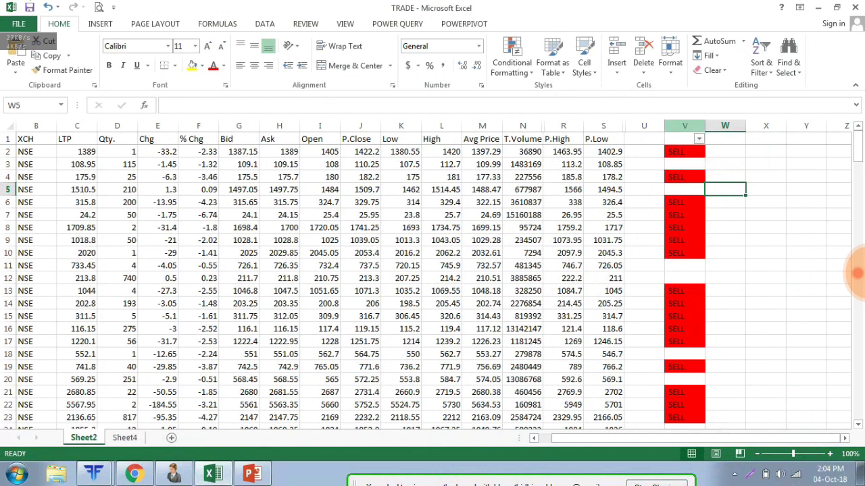
Turn the existing filter on signal column V off and on again, and deselect the column.
click(685, 126)
click(766, 202)
click(685, 125)
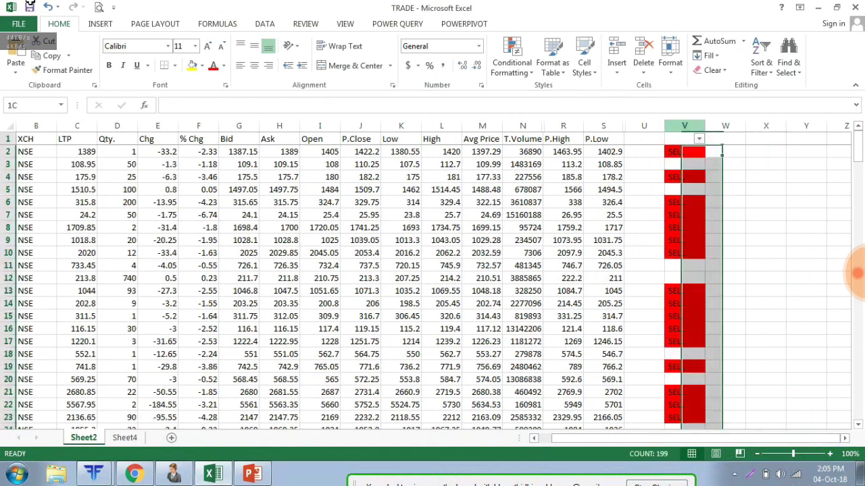
click(761, 58)
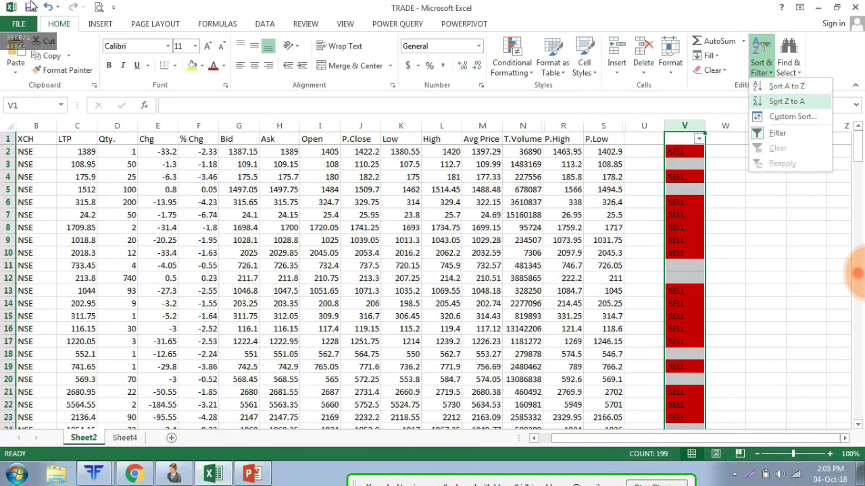
click(771, 132)
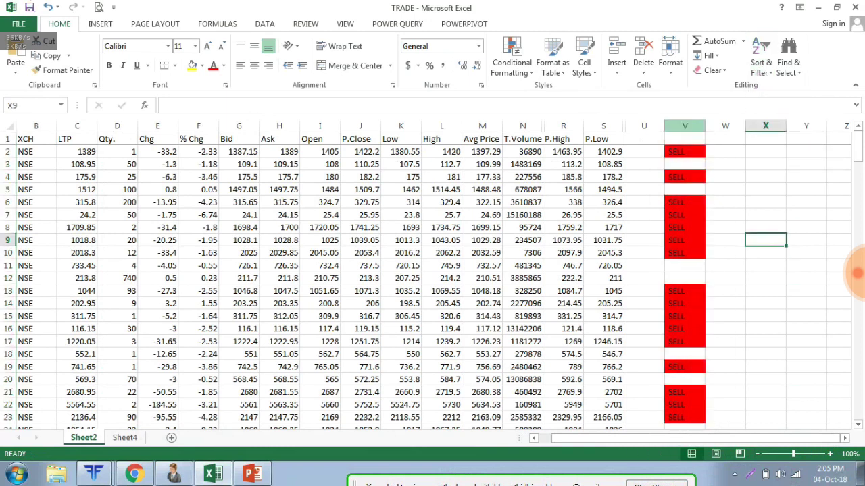
key(alt+h)
key(s)
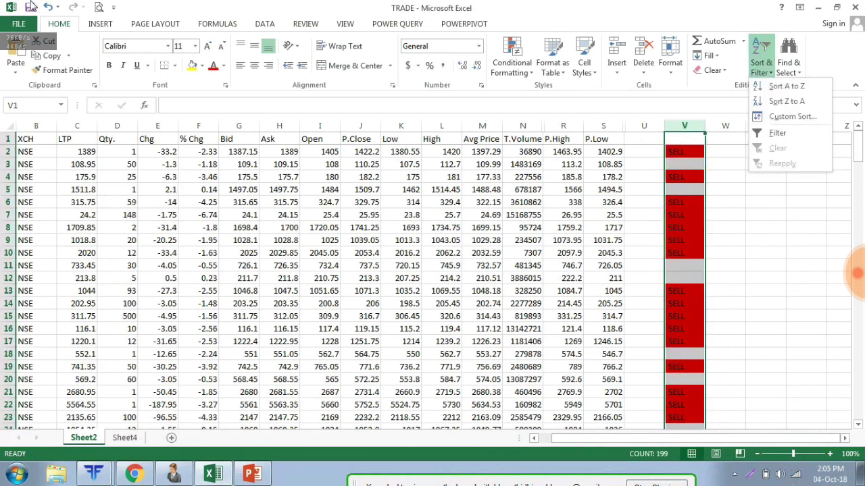
key(Down)
key(Down)
key(Down)
click(777, 132)
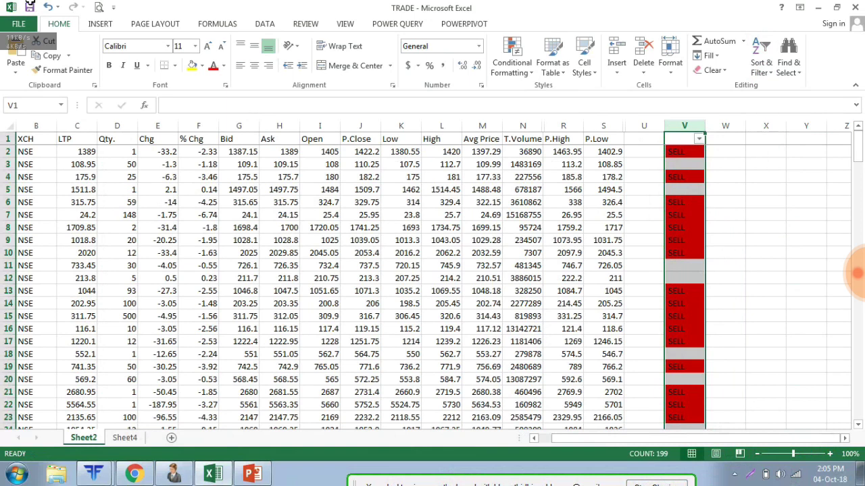
click(766, 202)
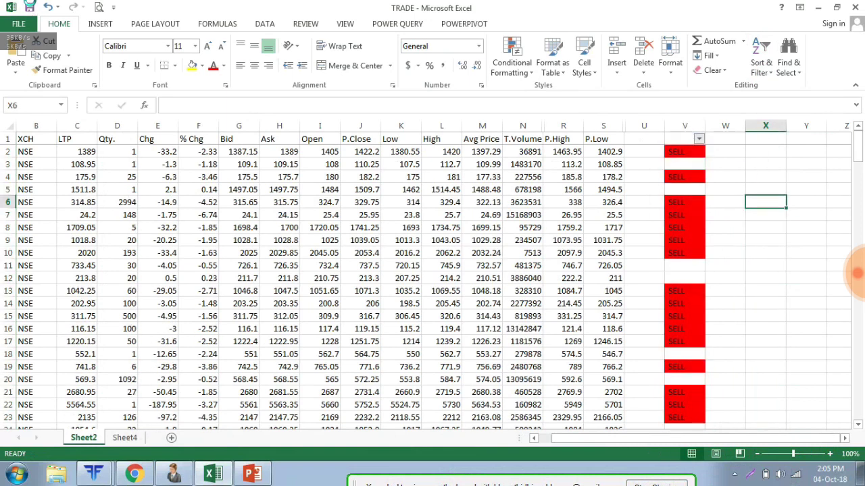
Filter column V to exclude blanks, keeping only rows marked BUY or SELL.
click(699, 139)
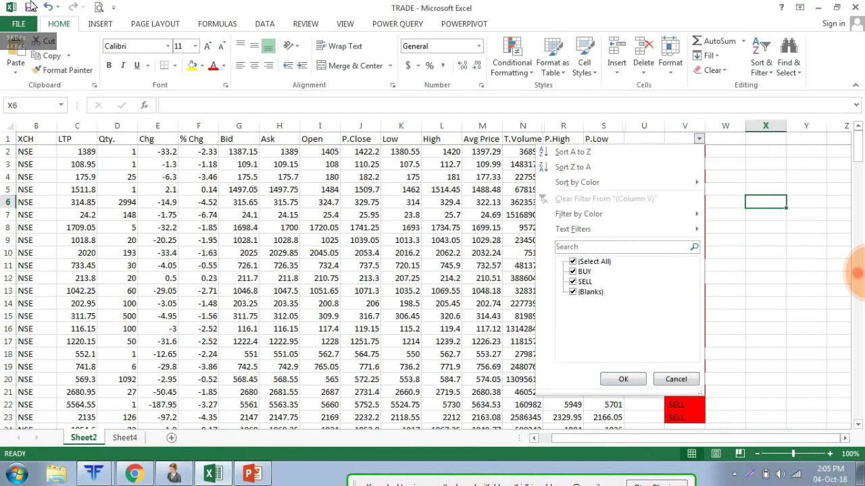
click(572, 292)
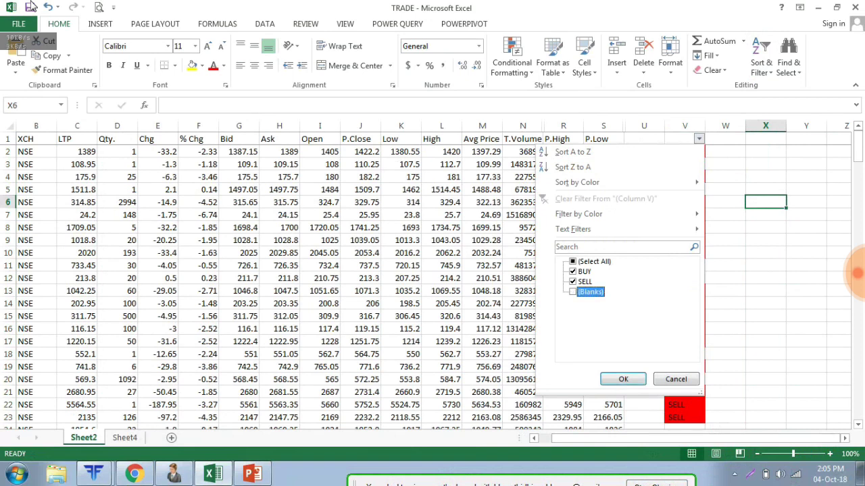
key(Tab)
key(Return)
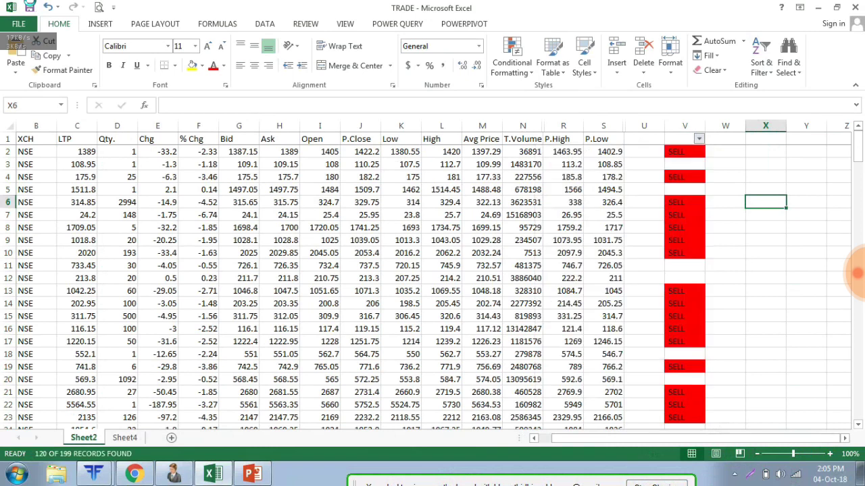
Examine the filtered stock rows for green BUY and red SELL signals in column V.
key(Left)
key(Left)
key(Down)
key(Down)
key(Down)
key(Down)
key(Down)
key(Down)
scroll(433, 284, down, 14)
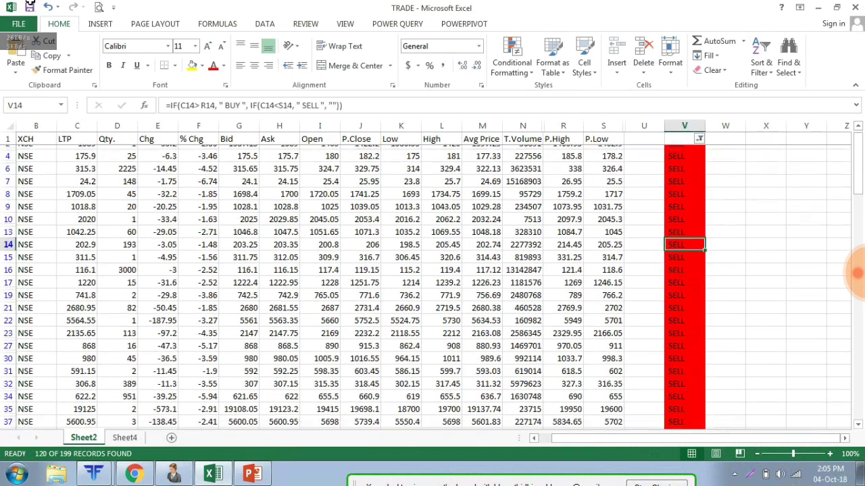
click(685, 265)
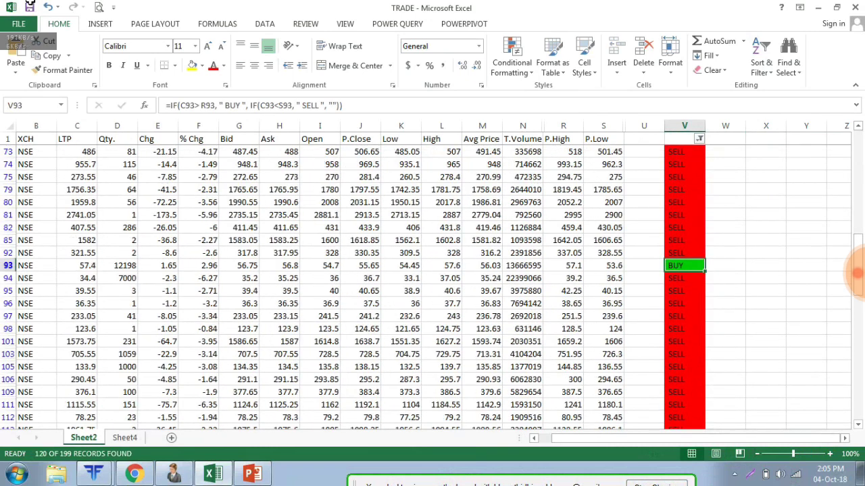
scroll(433, 284, down, 10)
scroll(856, 272, down, 10)
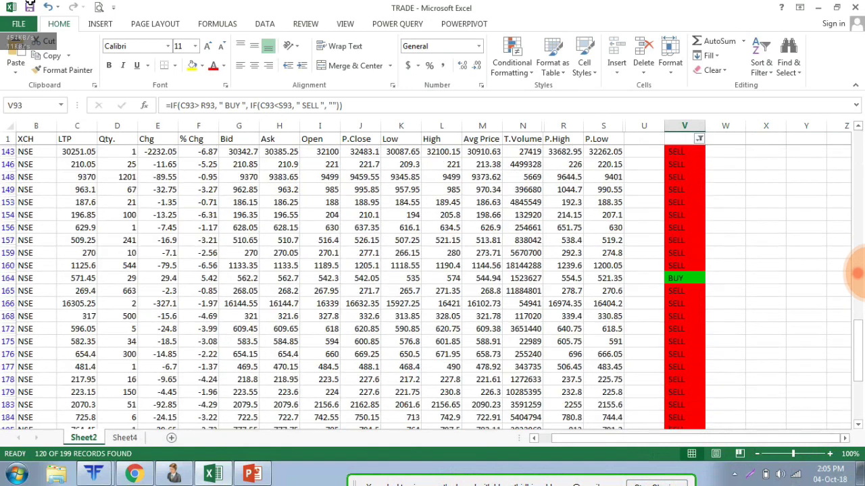
scroll(857, 272, up, 7)
scroll(857, 272, up, 20)
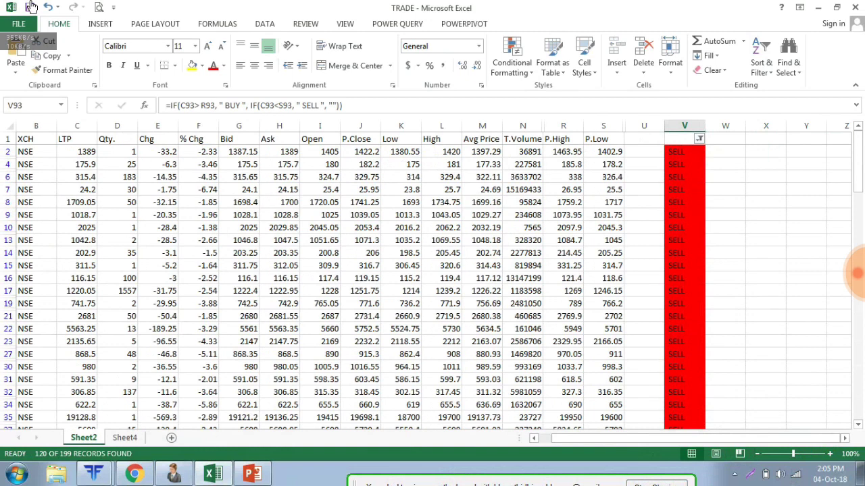
Narrow the column V filter to rows marked BUY only.
click(699, 139)
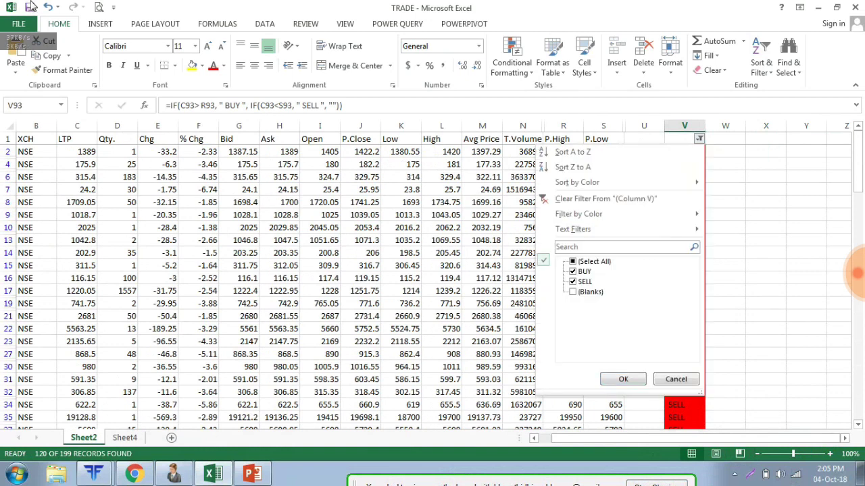
click(582, 281)
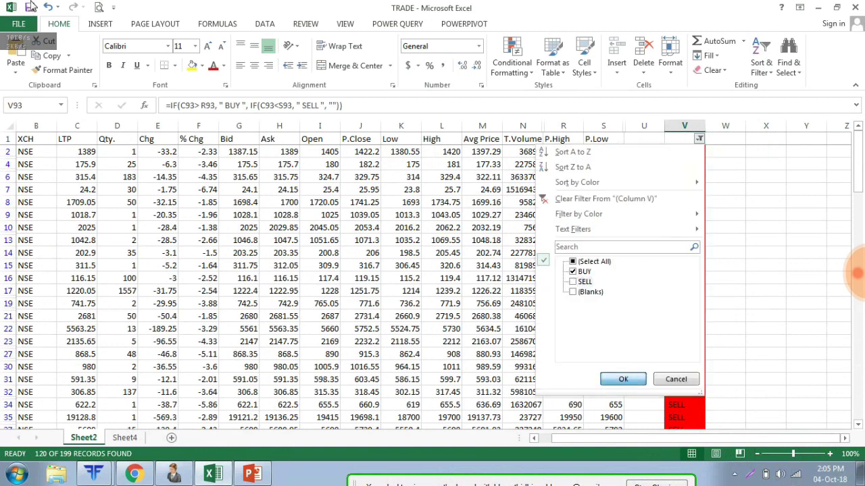
key(Return)
Change the column V filter to rows marked SELL only, and look through the listed tickers, selecting TCS.
click(700, 138)
click(582, 282)
key(space)
key(Up)
key(space)
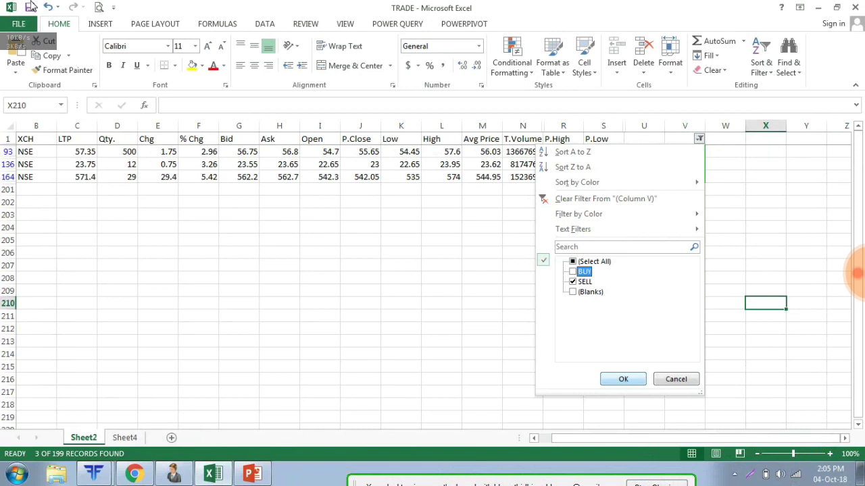
key(Return)
scroll(432, 287, down, 20)
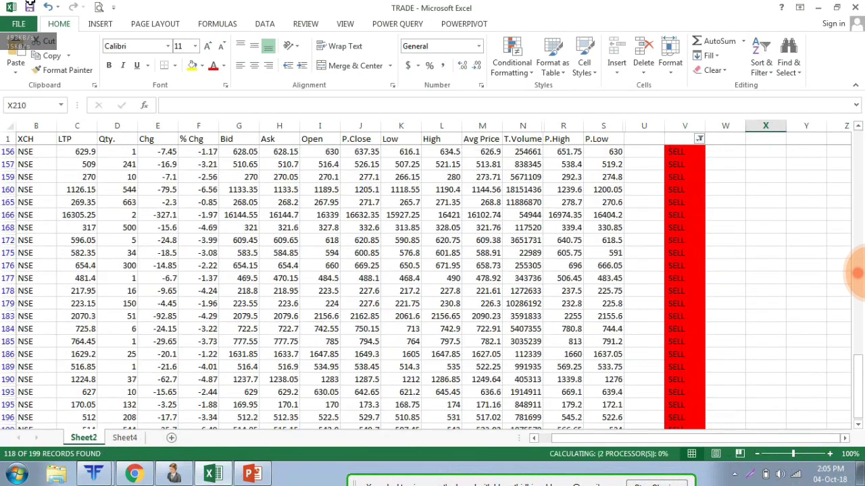
scroll(857, 273, left, 3)
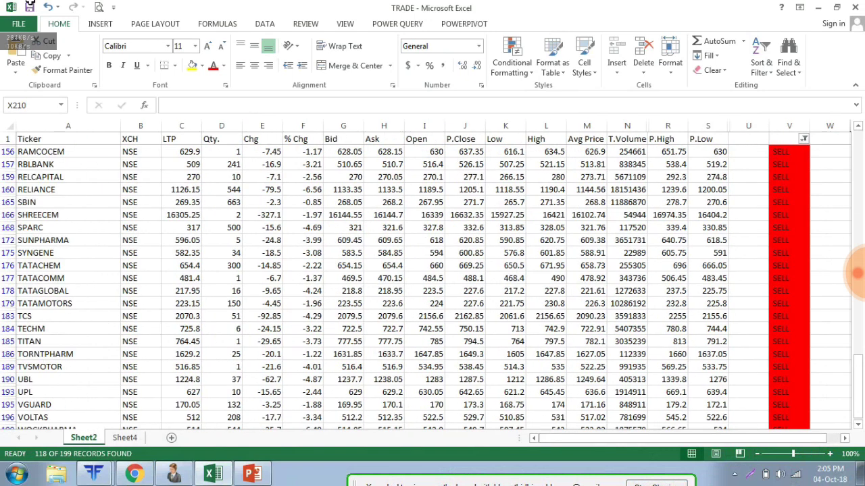
click(68, 316)
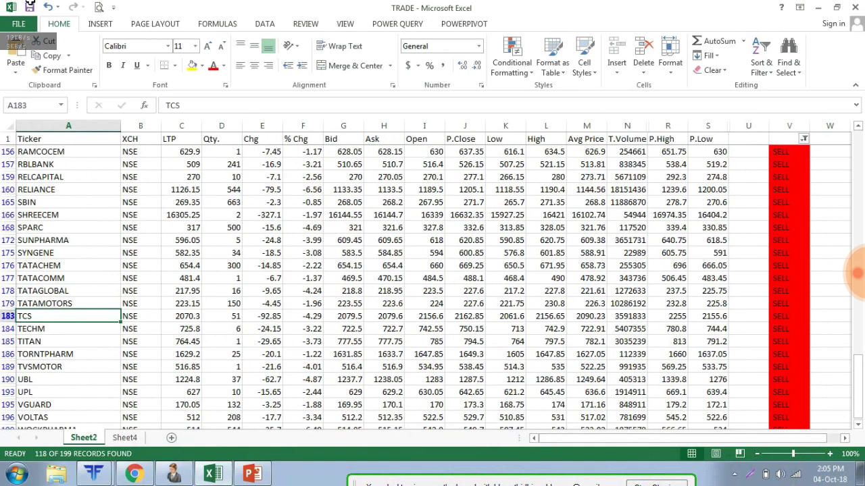
scroll(857, 274, up, 20)
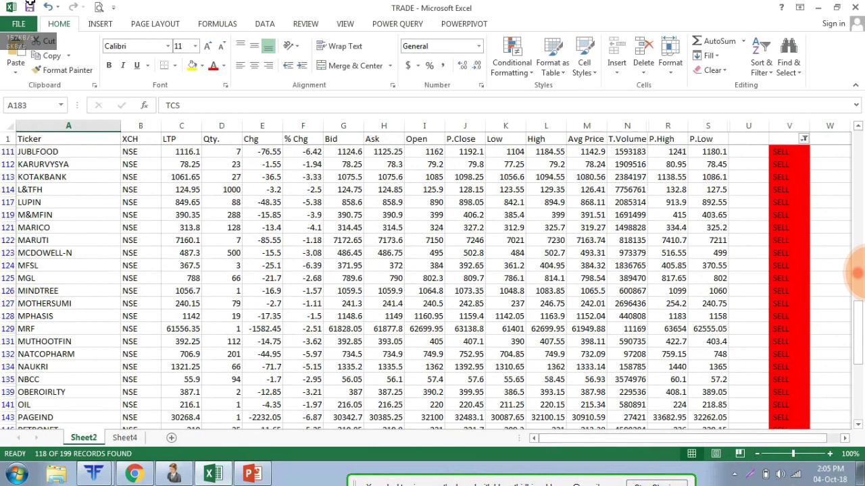
scroll(857, 273, up, 10)
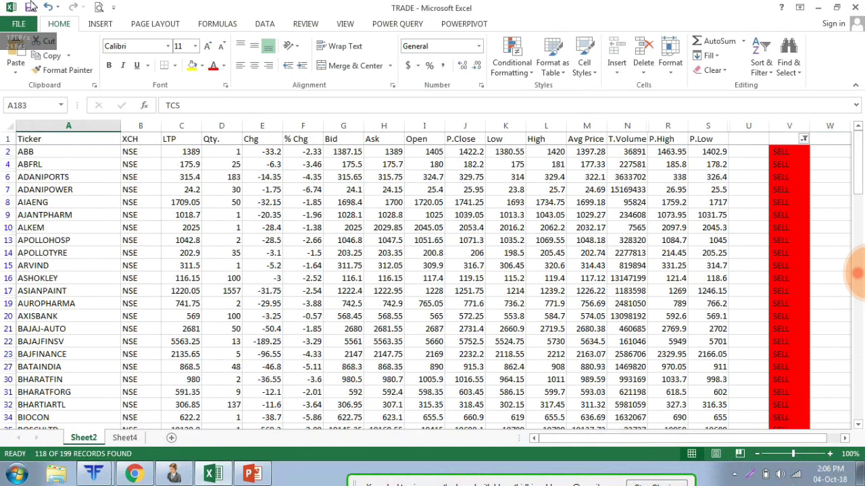
Switch to the PowerPoint slide show and go back through the CMP formula slides to slide 2.
key(alt+Tab)
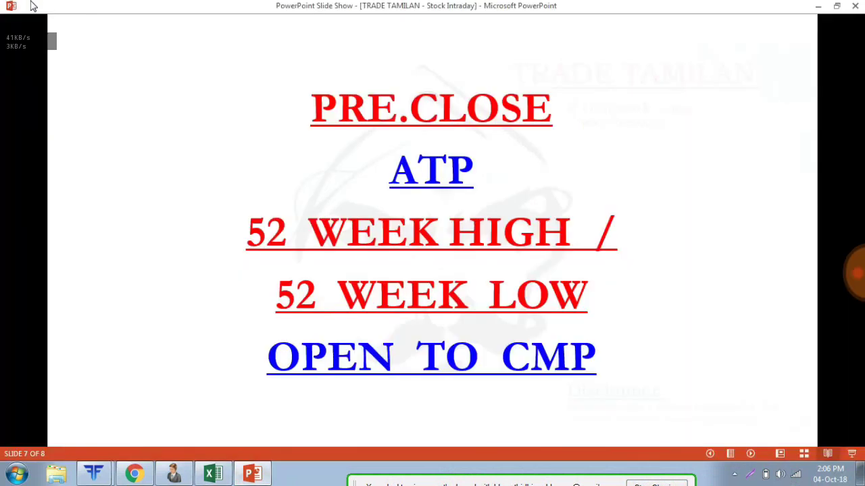
key(Left)
key(Left)
key(Left)
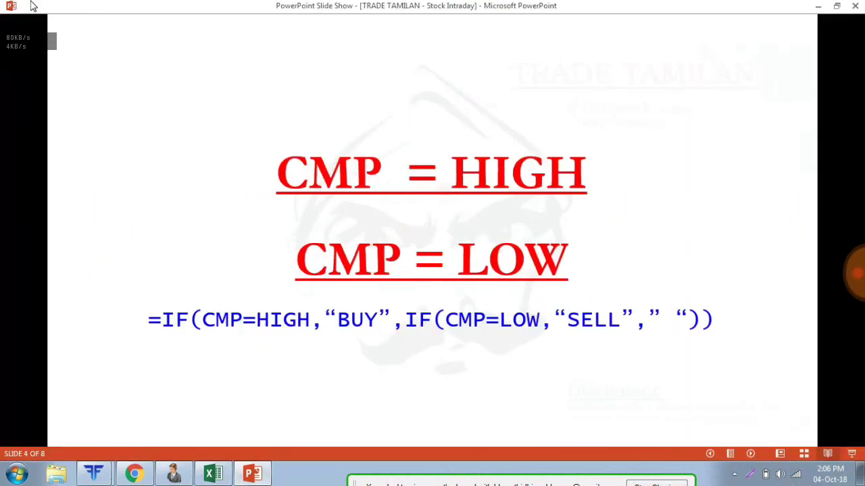
key(Left)
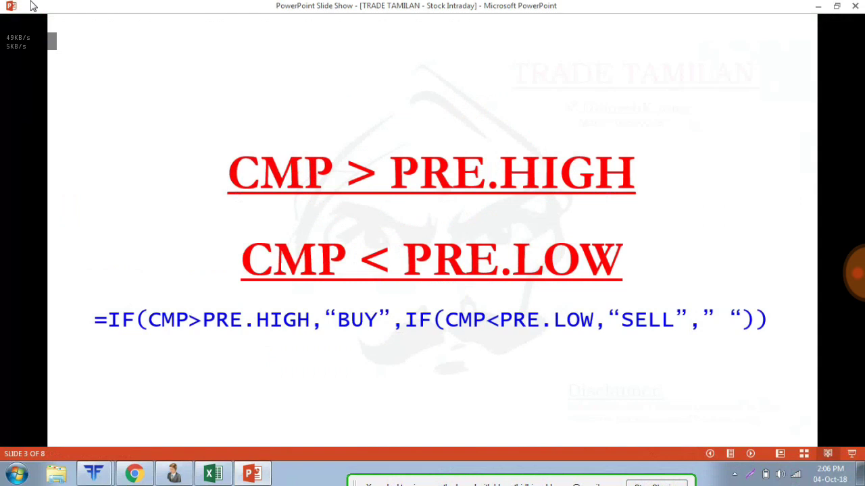
key(Right)
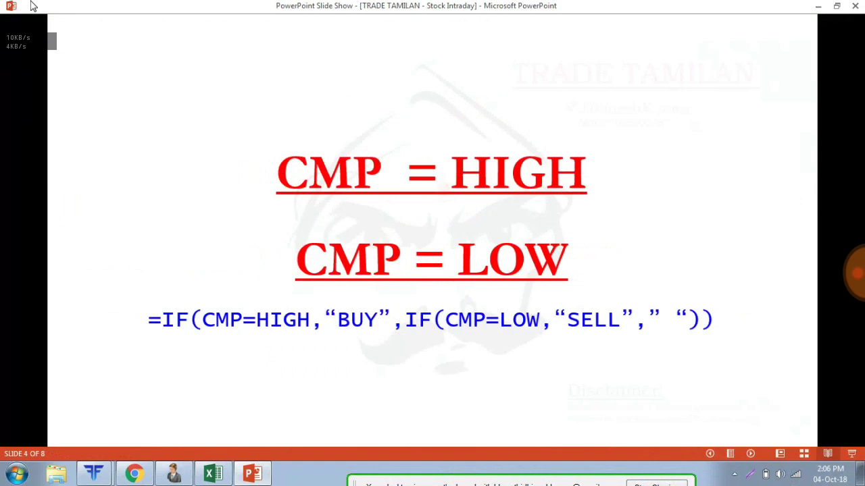
key(Left)
key(Left)
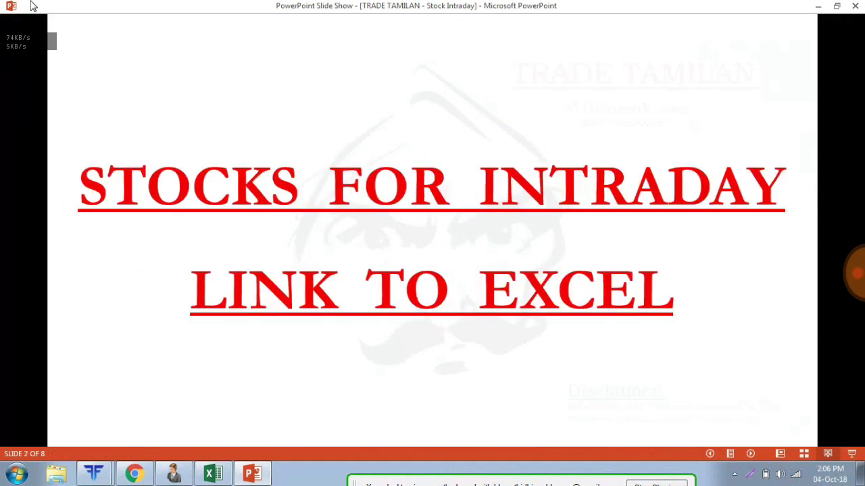
Open Telegram and browse the earlier chart posts in the Trade Tamilan channel.
key(super)
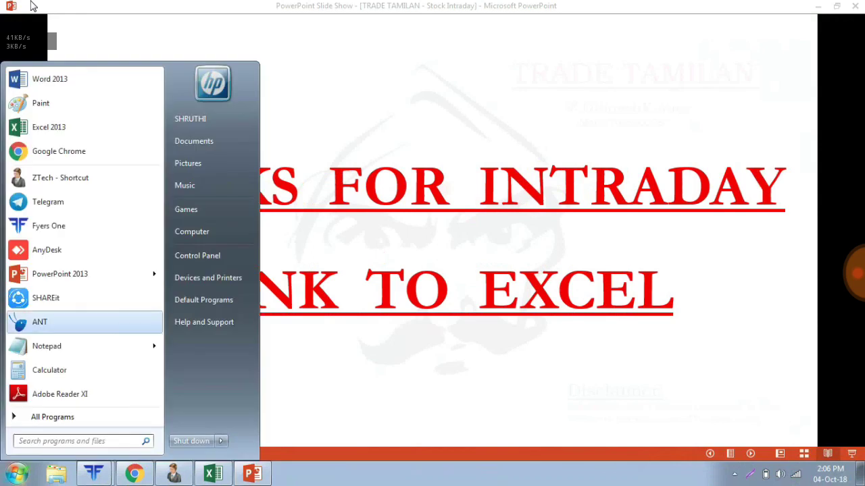
key(Up)
key(Up)
key(Up)
key(Up)
key(Up)
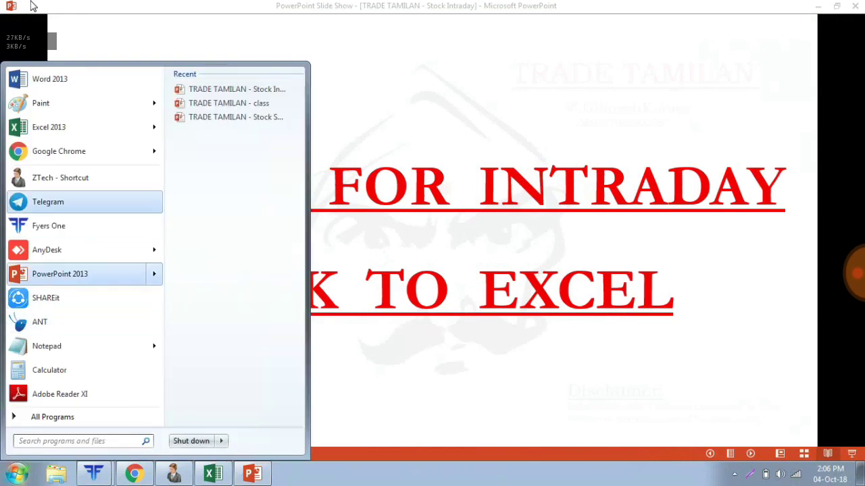
key(Escape)
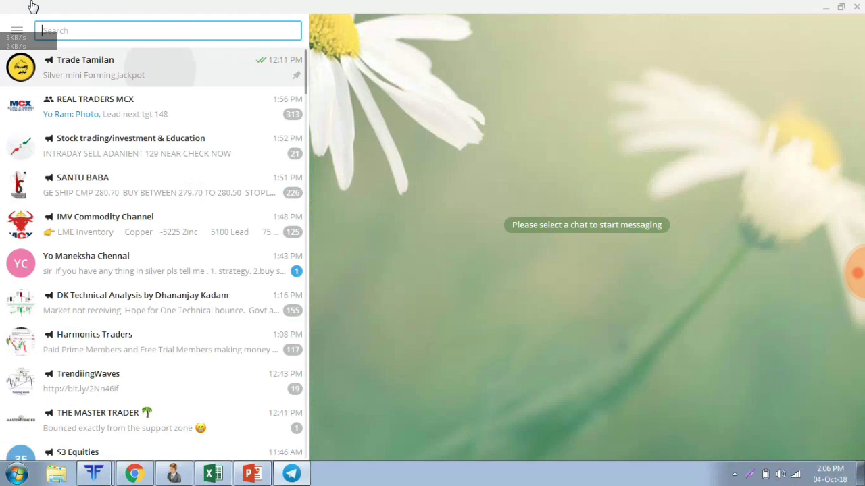
key(Return)
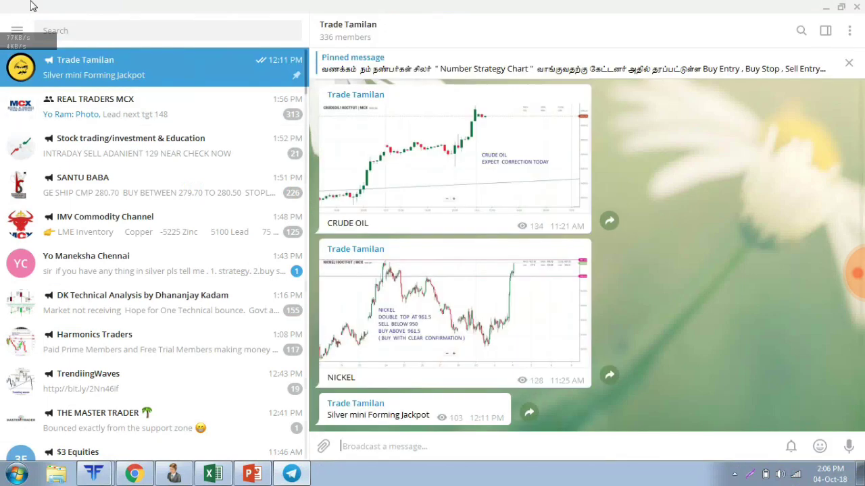
scroll(454, 255, up, 10)
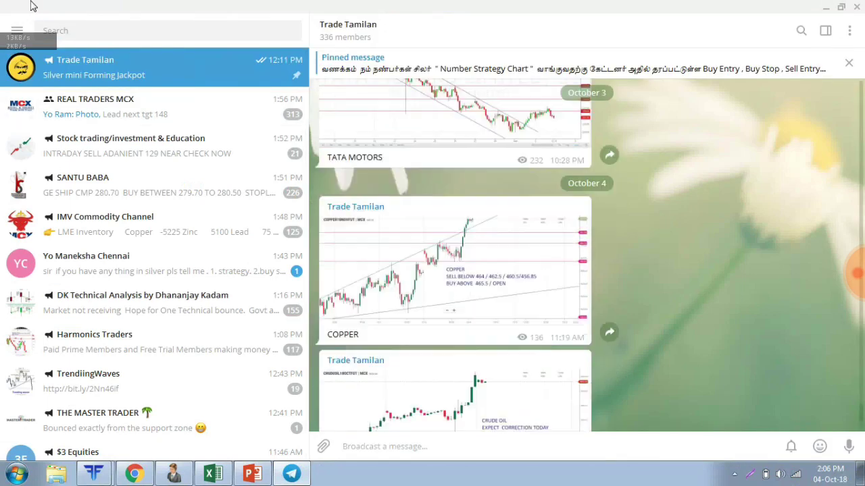
Look back through the older Trade Tamilan chart posts, from October 4 to the late-September crude oil and copper charts.
key(Page_Up)
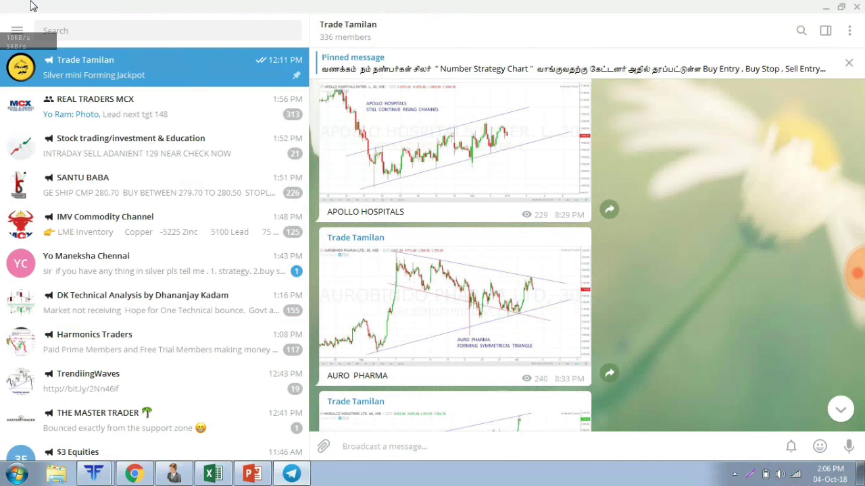
key(Page_Up)
key(Page_Up)
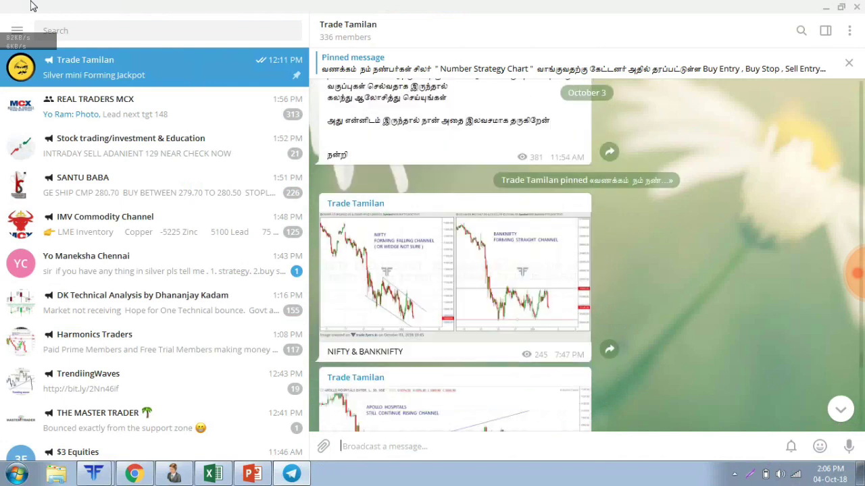
key(Page_Up)
key(Page_Up)
key(Page_Up)
key(Page_Up)
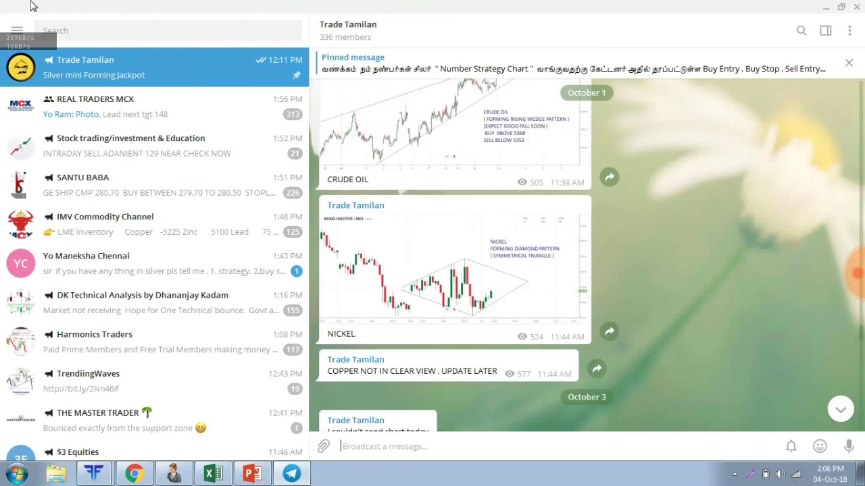
key(Page_Up)
key(Page_Up)
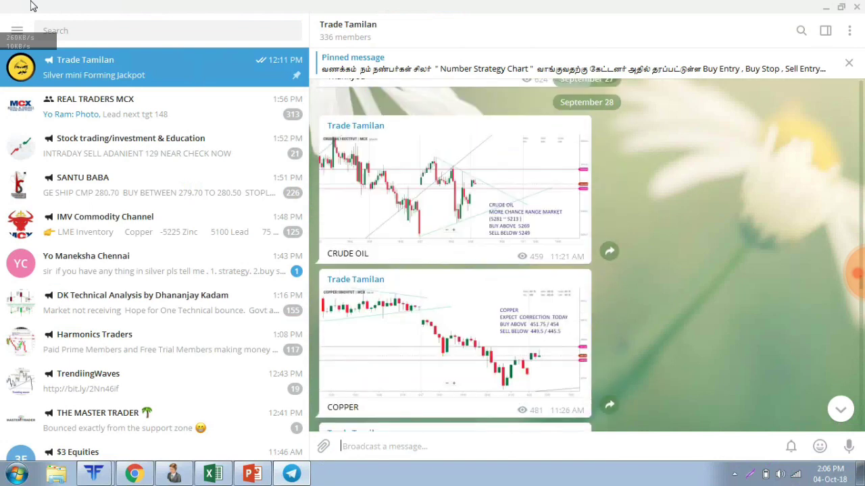
Review the channel's chart posts forward to the latest October 4 message, and switch back to the PowerPoint slide show.
key(Page_Down)
key(Page_Down)
key(Page_Down)
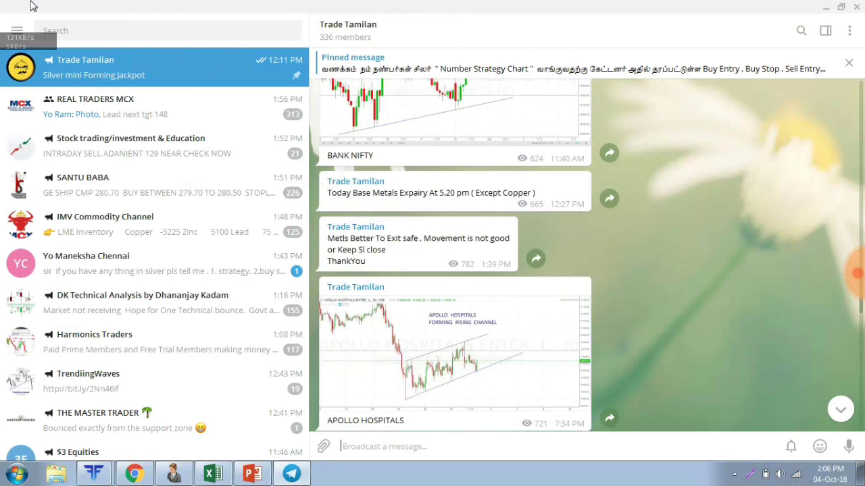
key(Page_Down)
key(Page_Down)
key(Page_Down)
key(Page_Down)
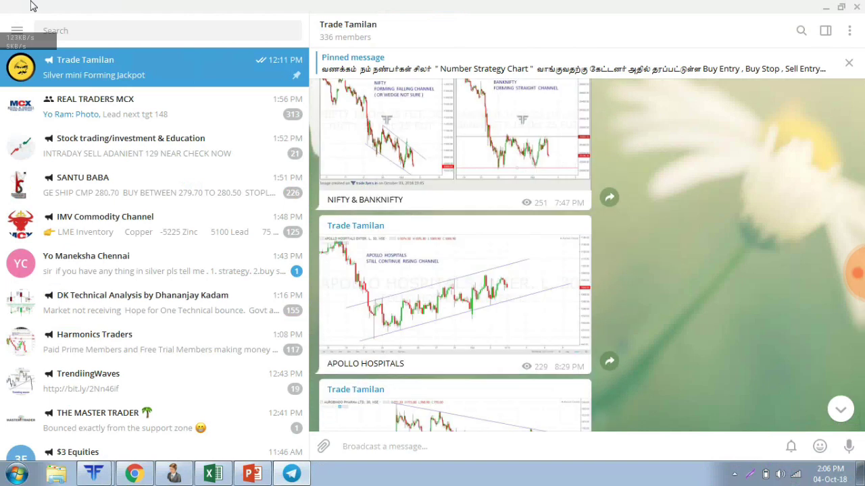
key(Page_Down)
key(Page_Down)
key(Page_Down)
key(Page_Down)
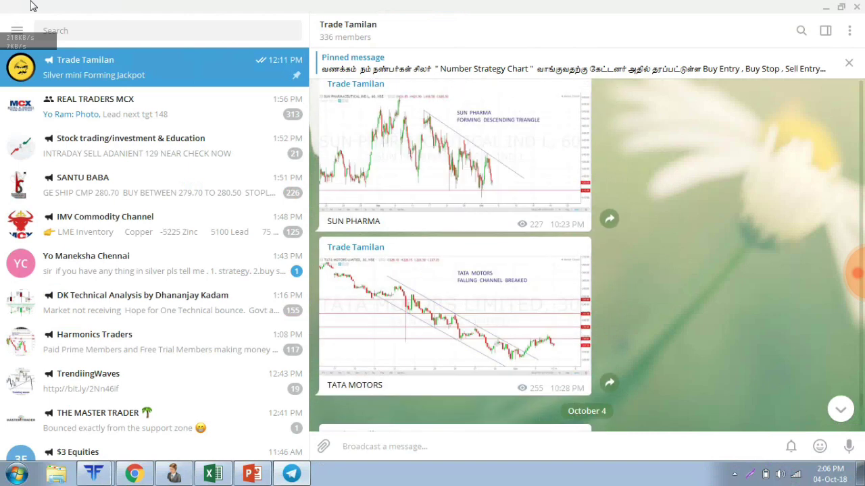
key(Page_Down)
key(Page_Down)
key(Page_Down)
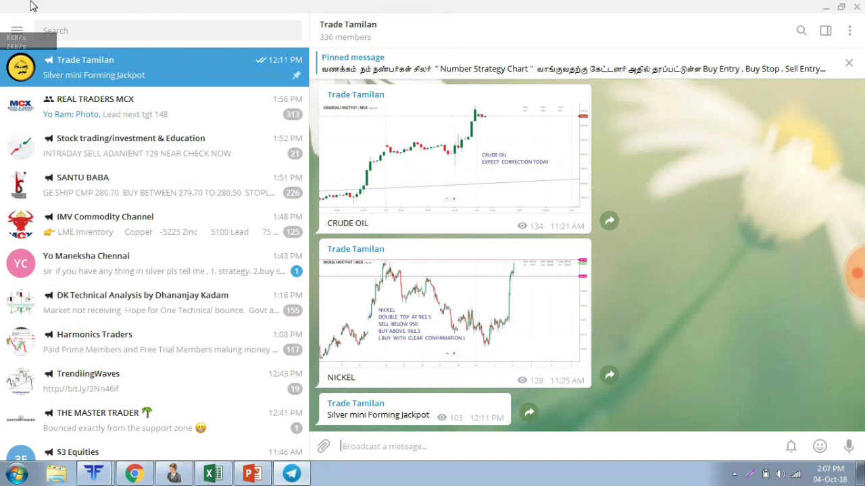
key(alt+Tab)
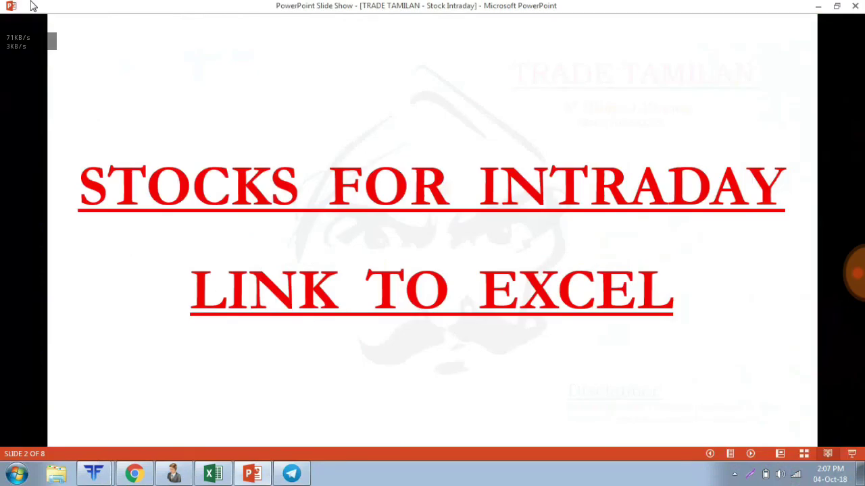